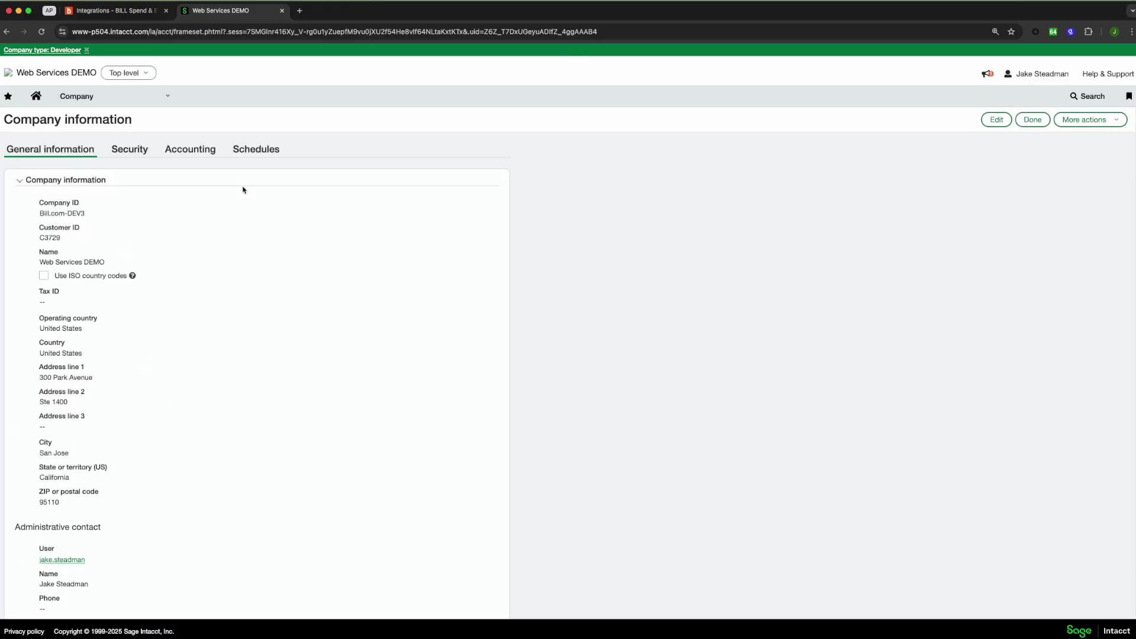
Show the Security tab of the company information, with login timeout and password settings
click(133, 152)
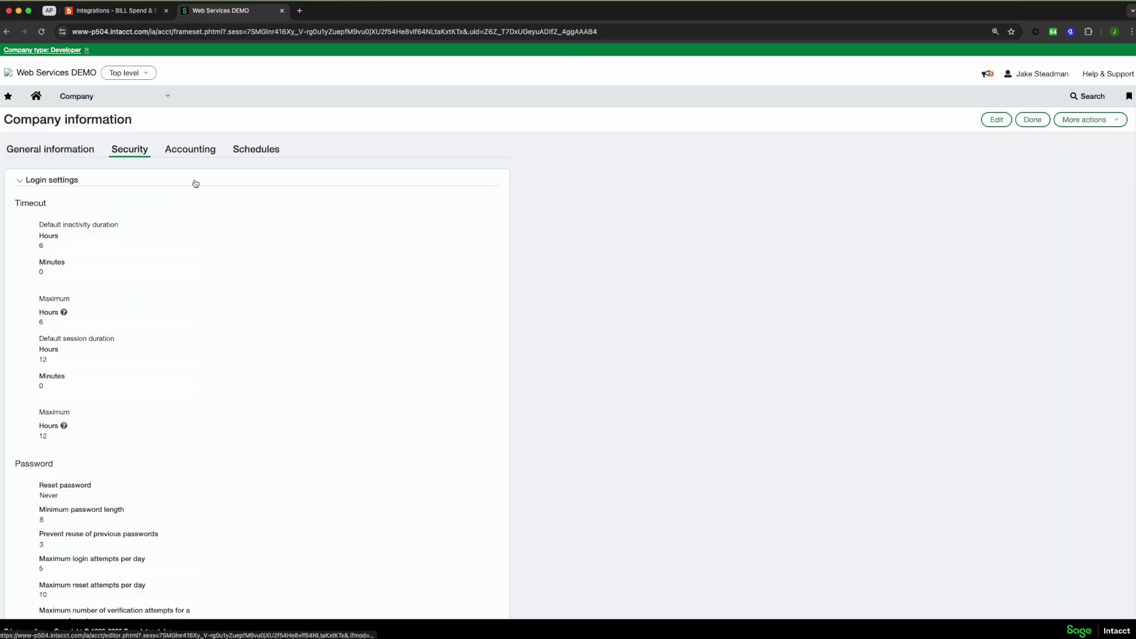
Add bill.com as an active Web Services sender ID and save the company information
click(997, 120)
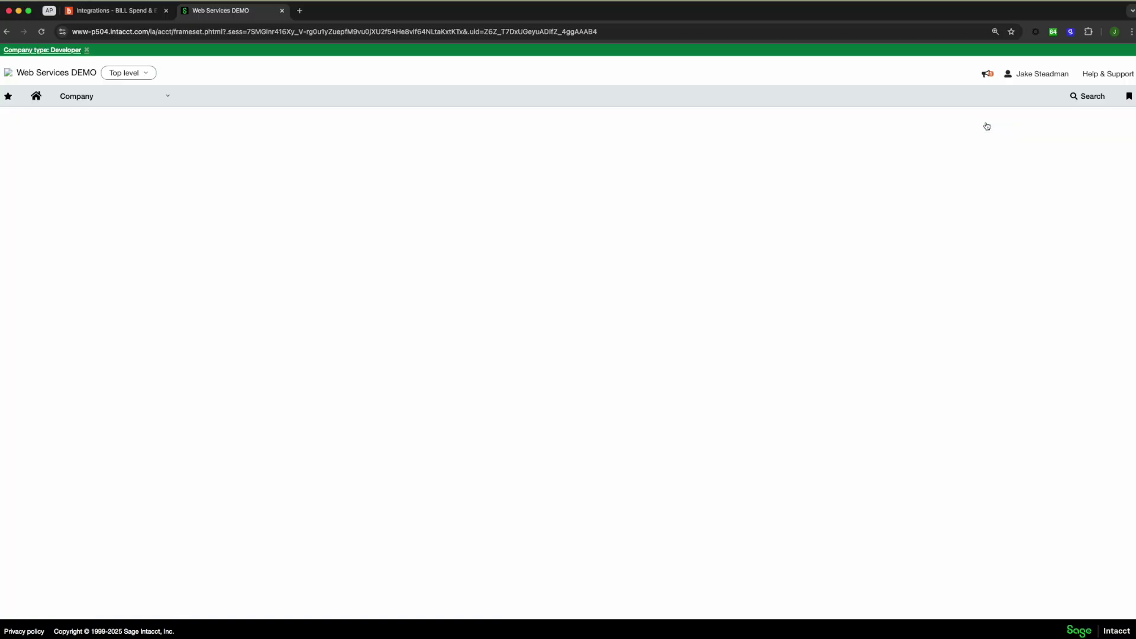
scroll(314, 231, down, 10)
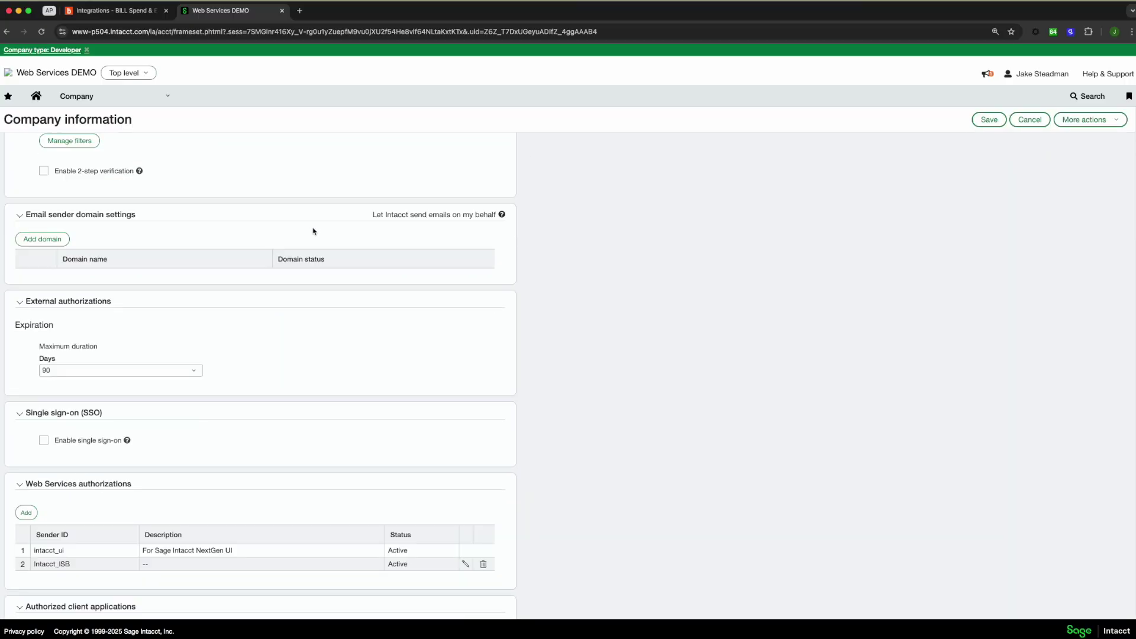
click(27, 386)
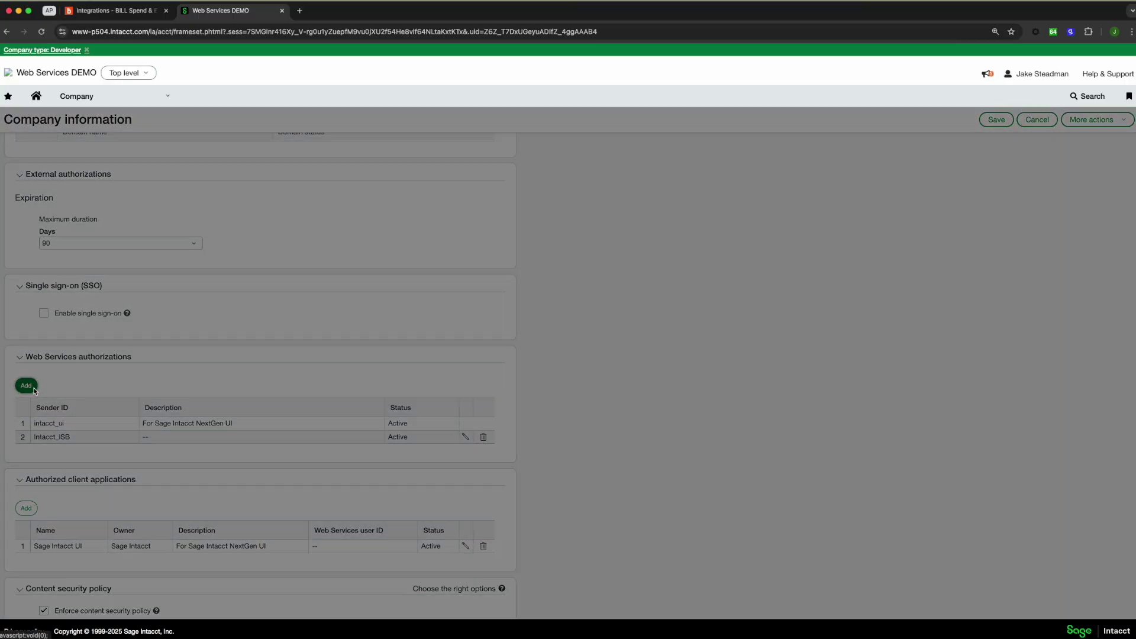
text(bill.com)
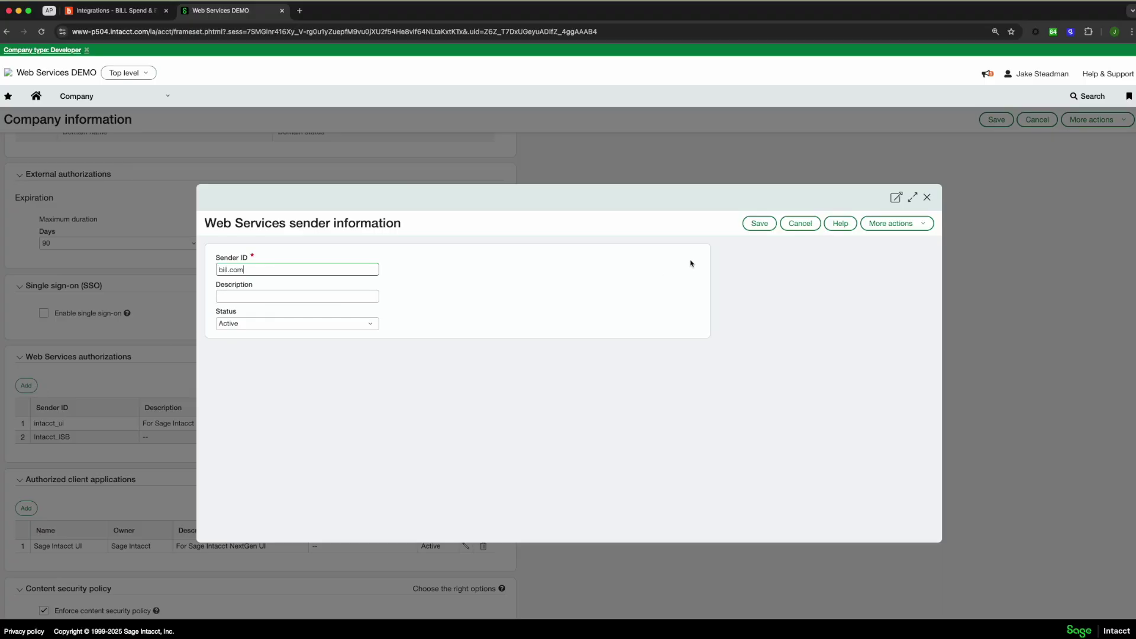
click(760, 223)
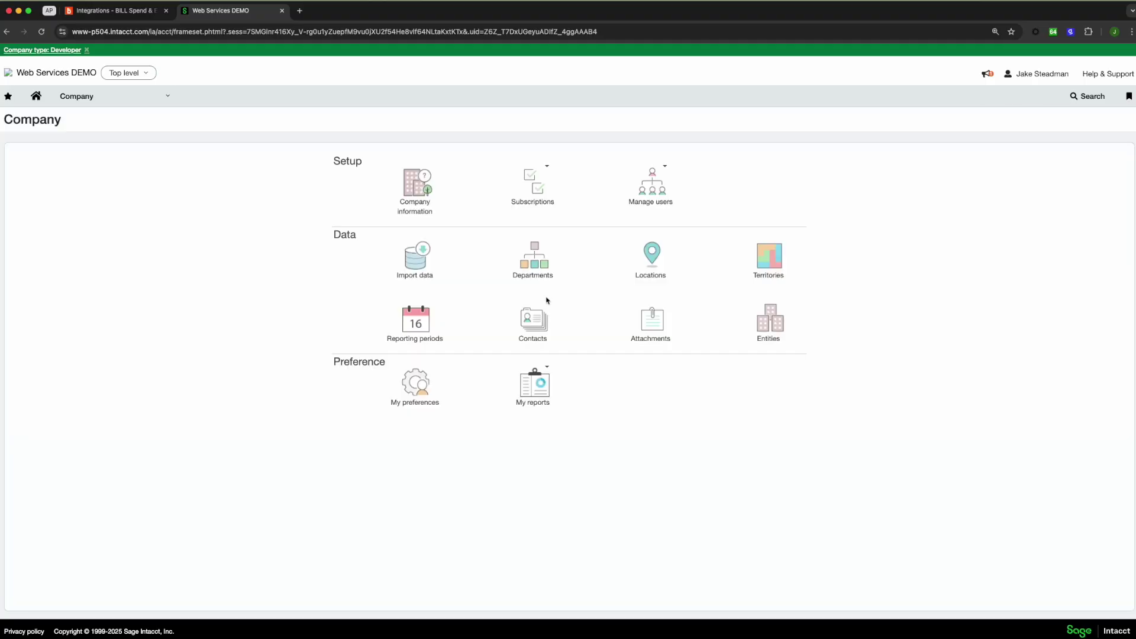
Open the Company Web Services users list and start a new user
click(36, 96)
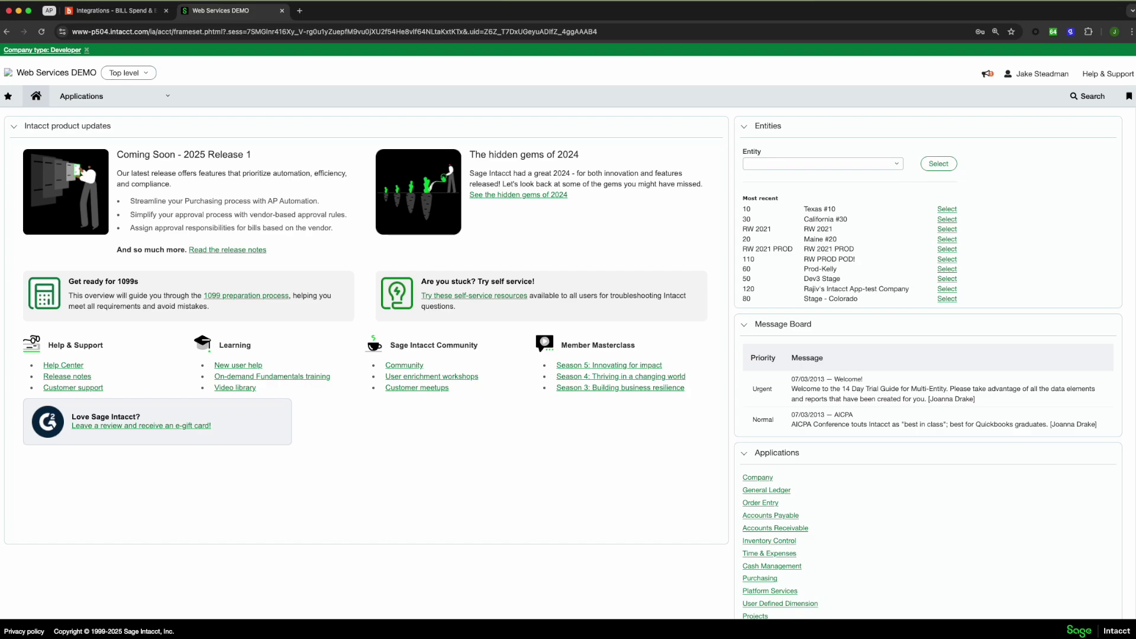
click(160, 100)
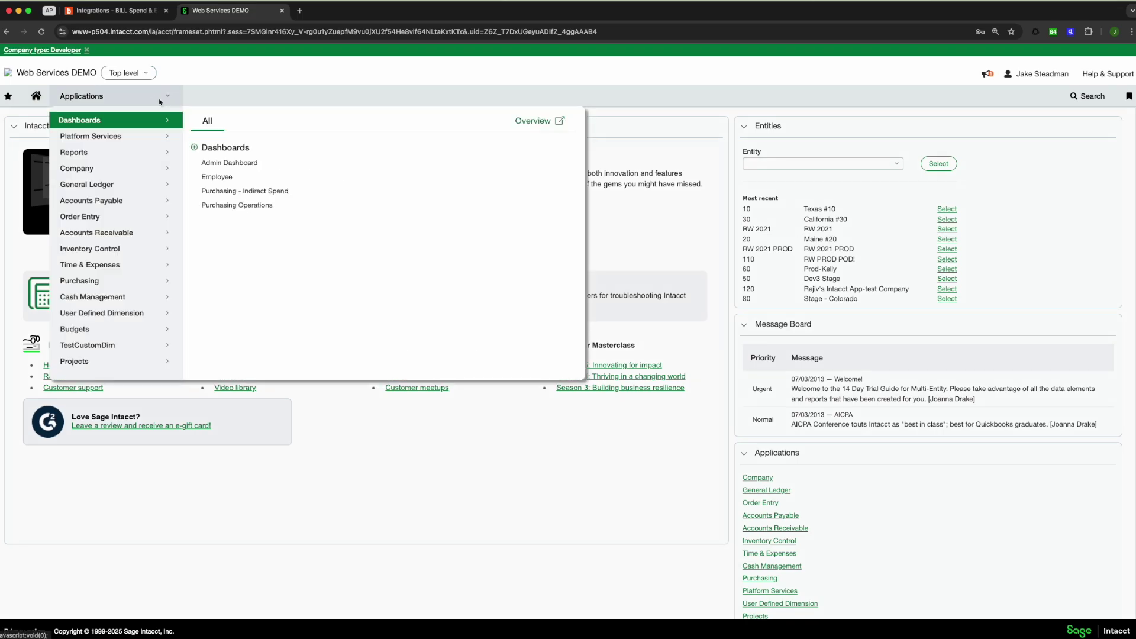
click(127, 168)
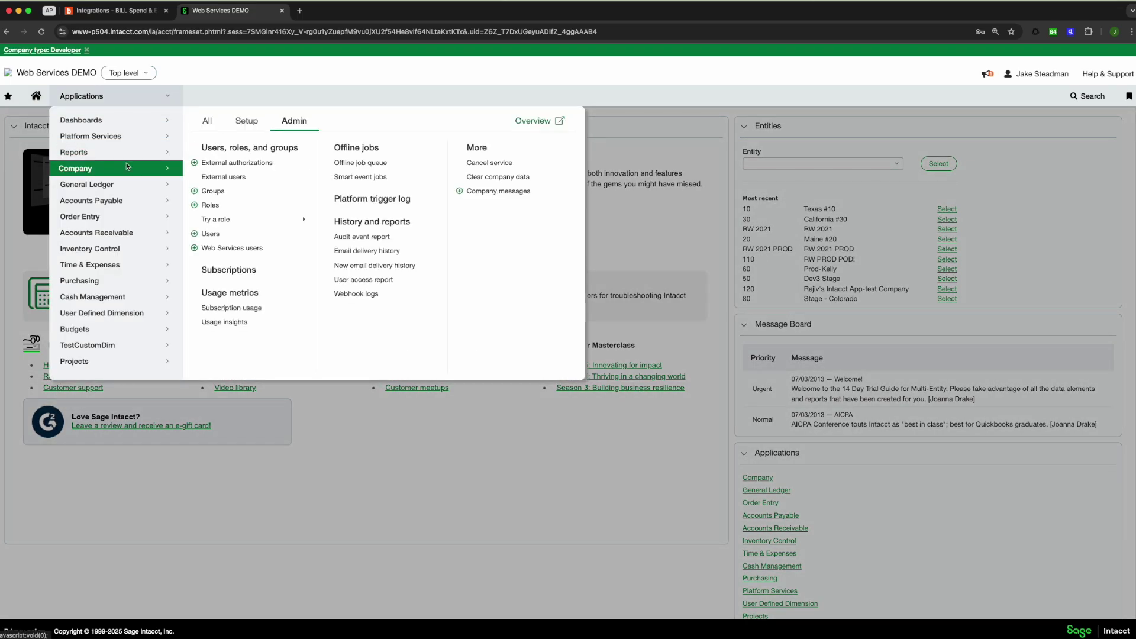
click(230, 248)
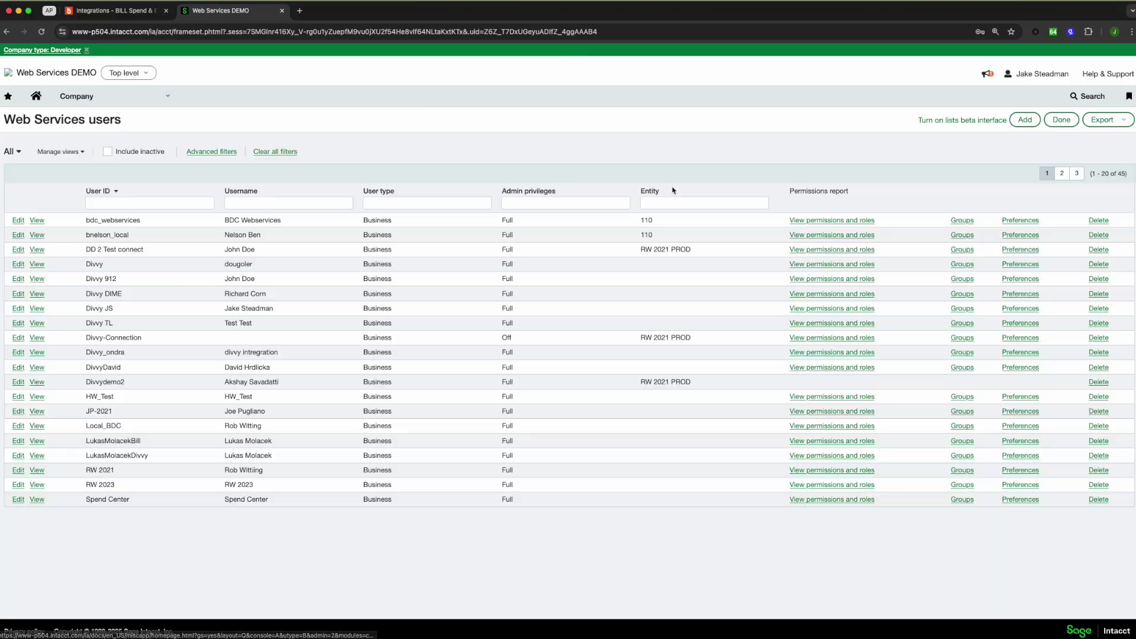
click(1025, 119)
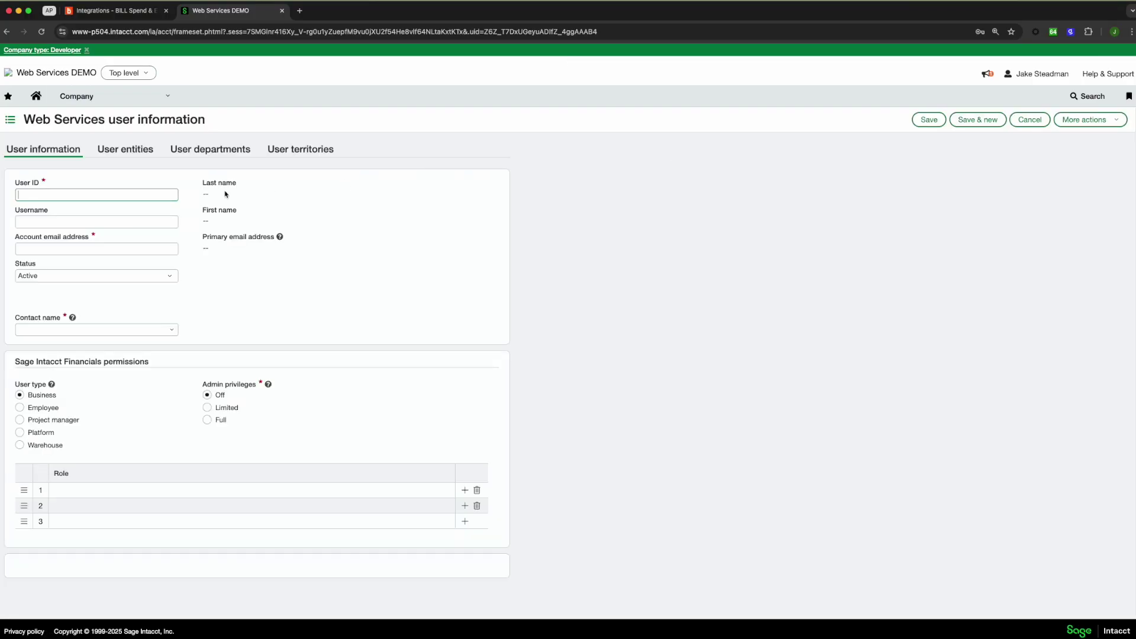
Enter User ID Bill Spend Expense, the account email, and the integration contact
text(Bill Spend Expense)
key(Tab)
key(Tab)
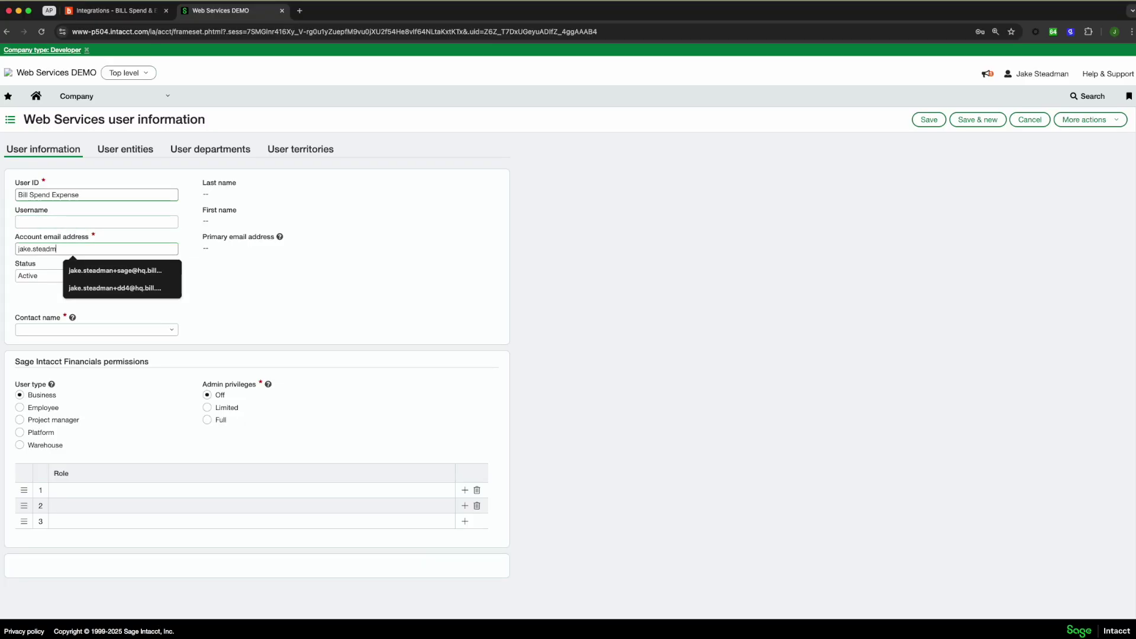
key(Tab)
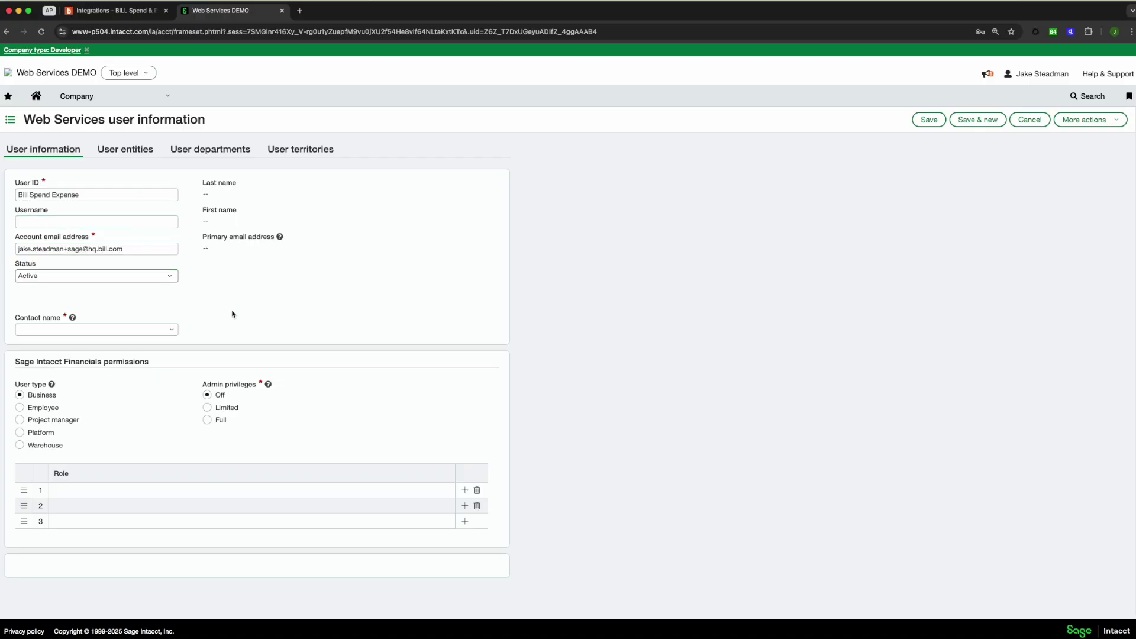
click(172, 330)
text(i)
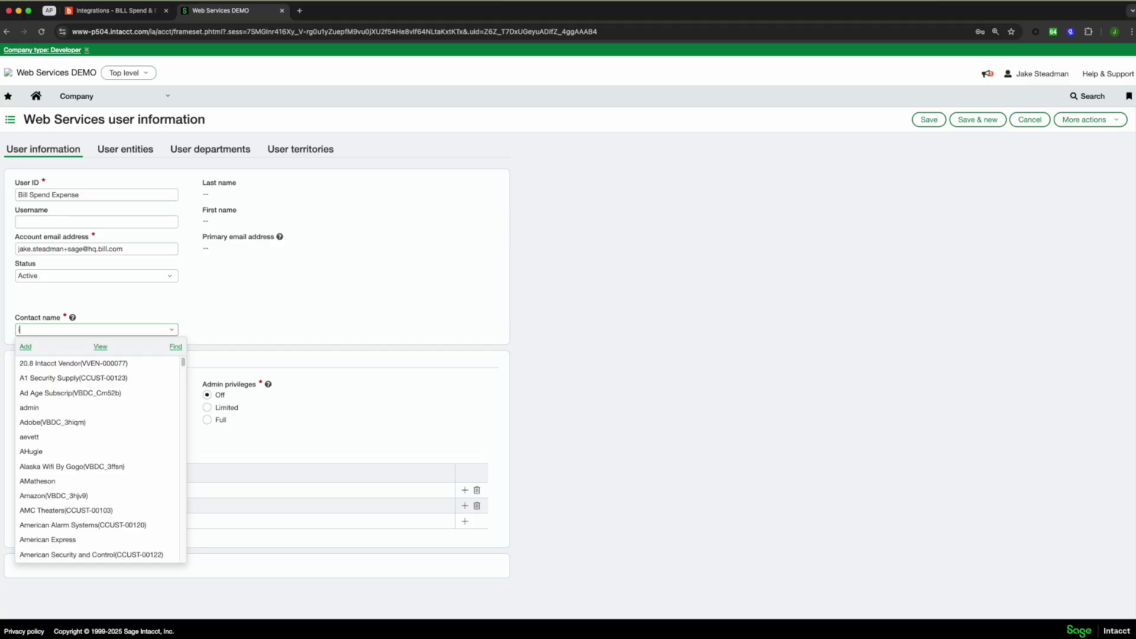
text(nte)
click(109, 363)
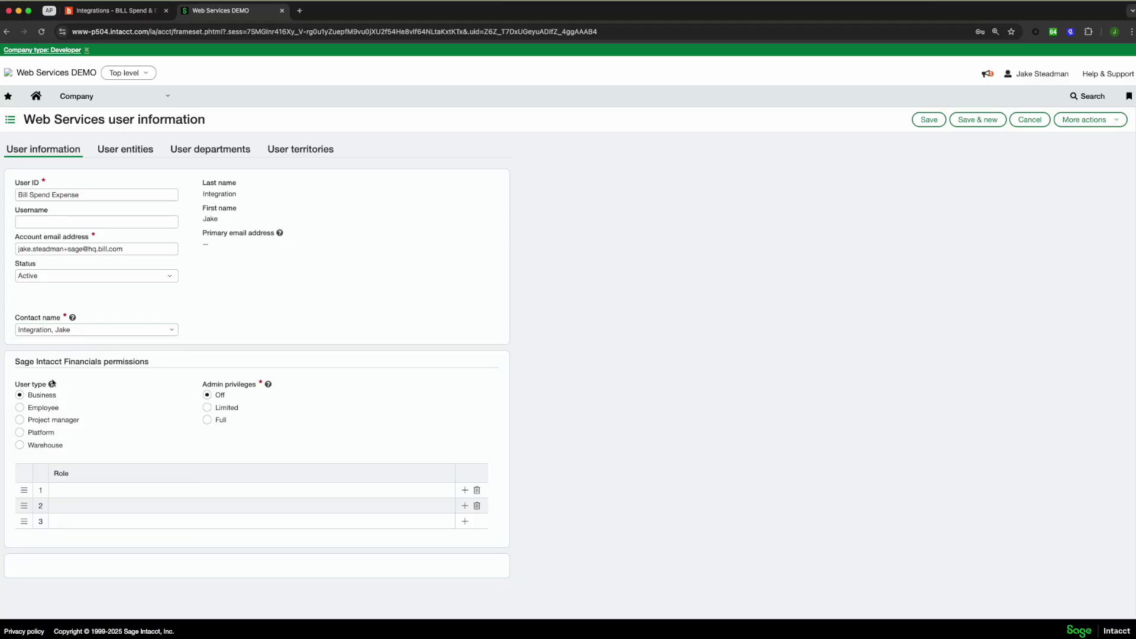
Give the user Full admin privileges, create and assign BILL Role, and save the user
click(207, 421)
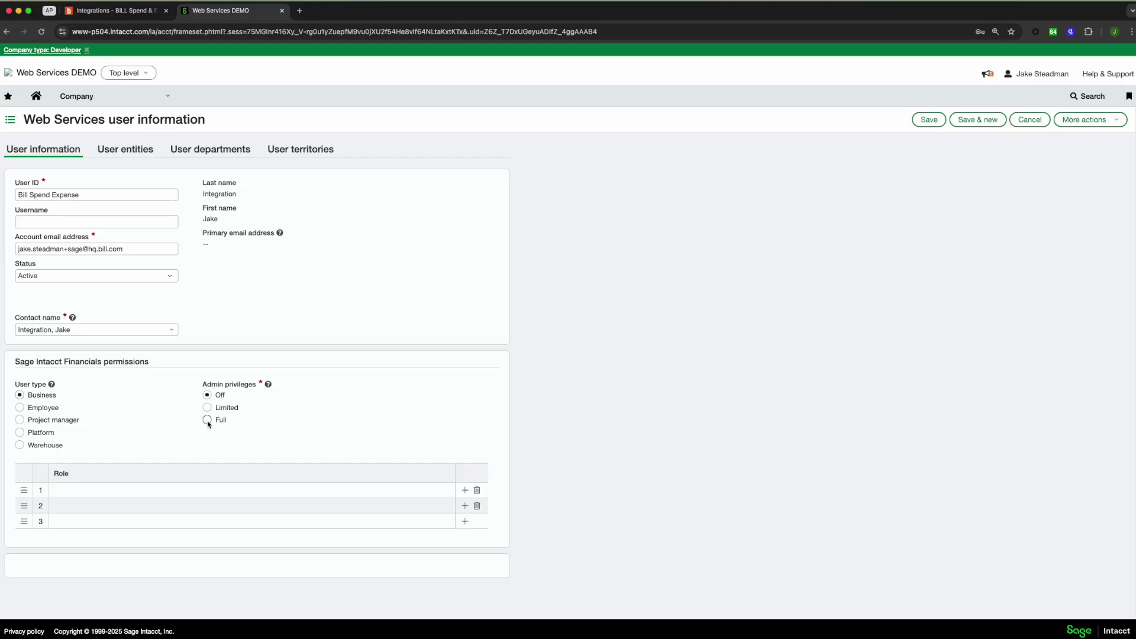
click(95, 490)
click(208, 491)
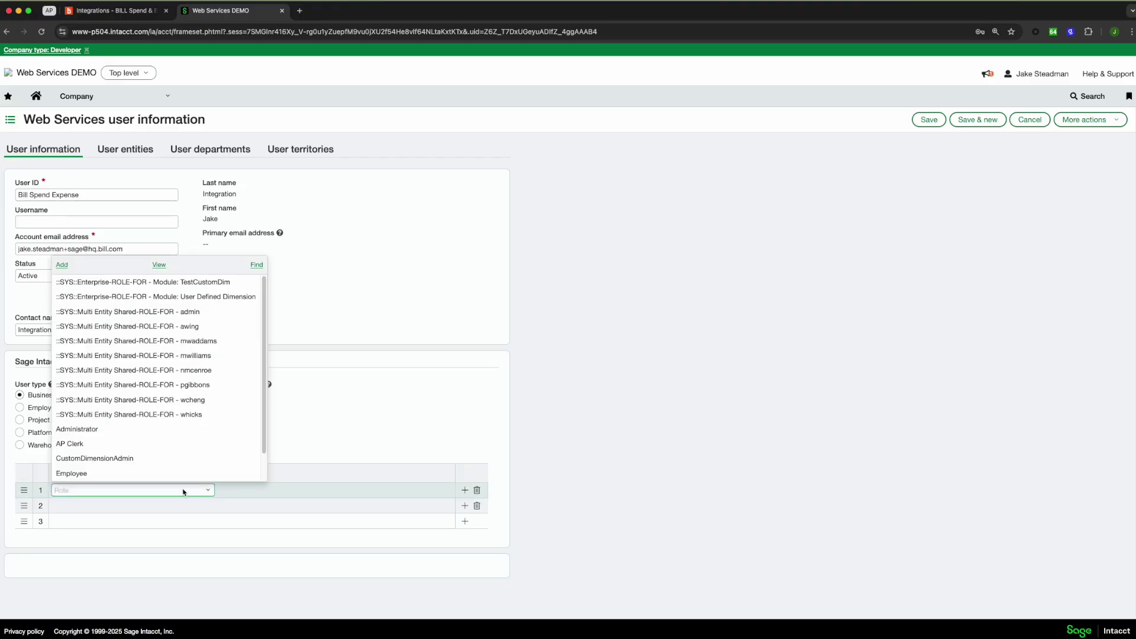
click(62, 265)
click(260, 267)
text(Bl)
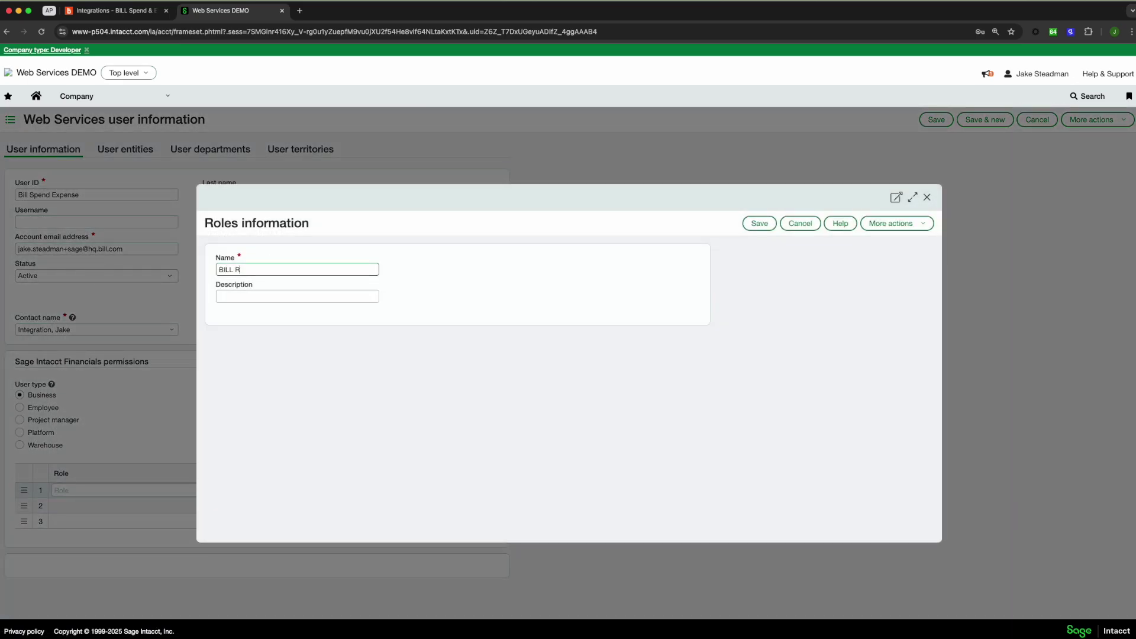
click(758, 225)
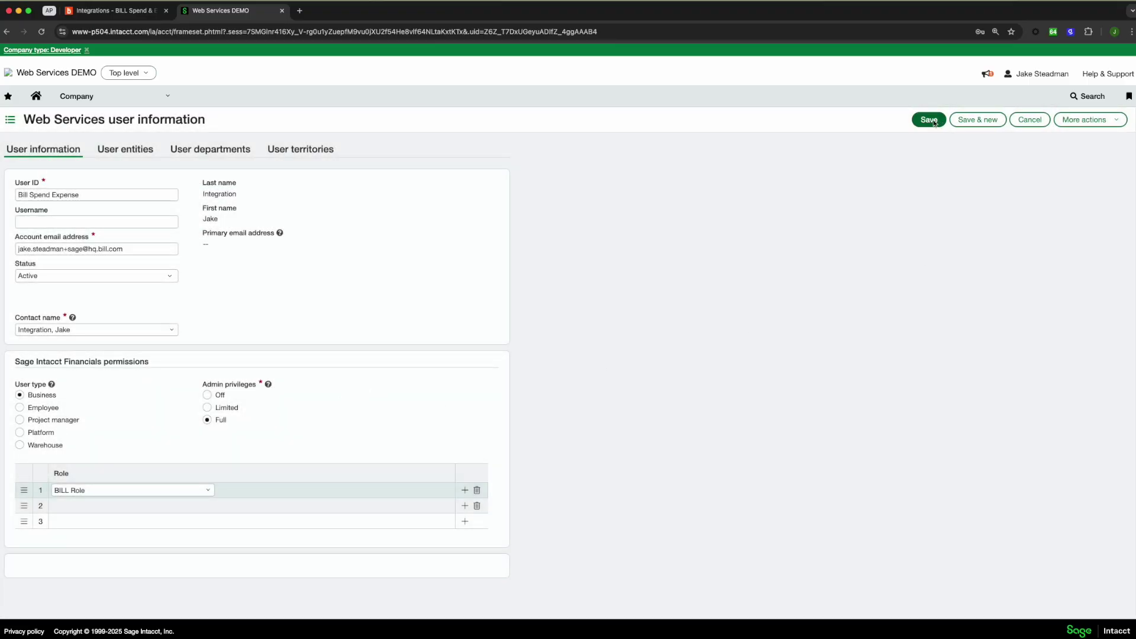
click(929, 120)
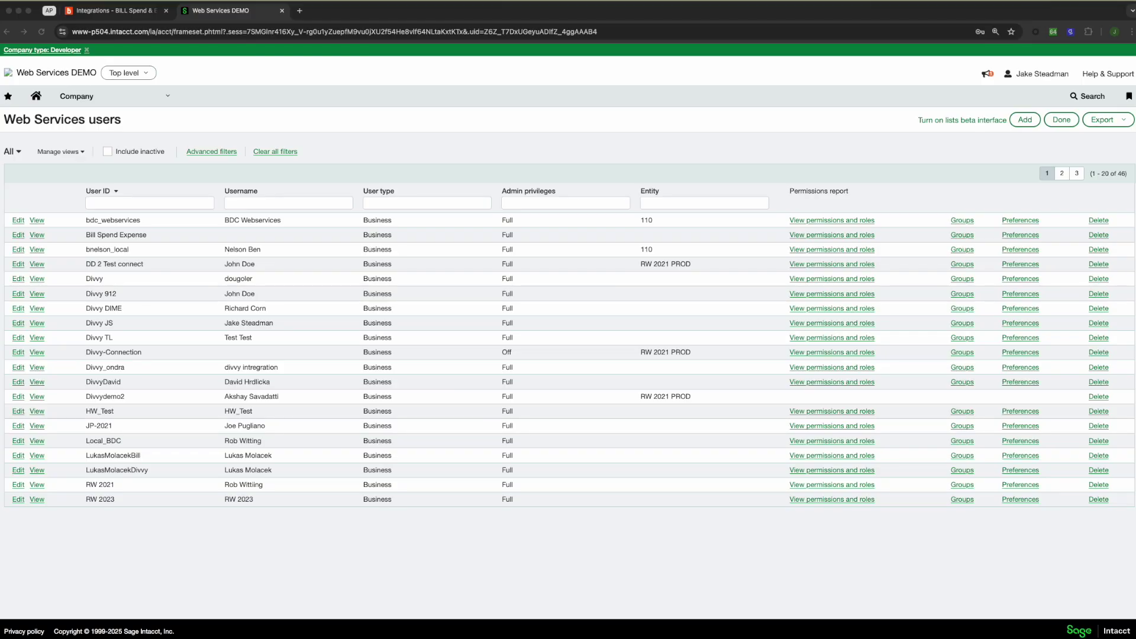
click(150, 99)
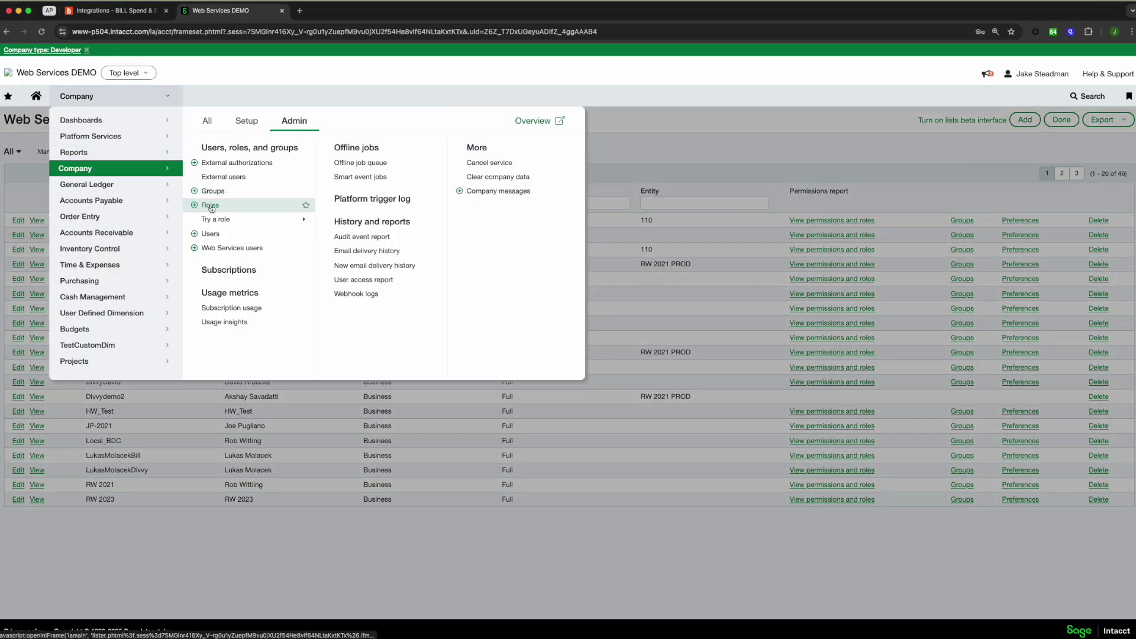
Grant BILL Role all Administration permissions in its application subscriptions
click(210, 206)
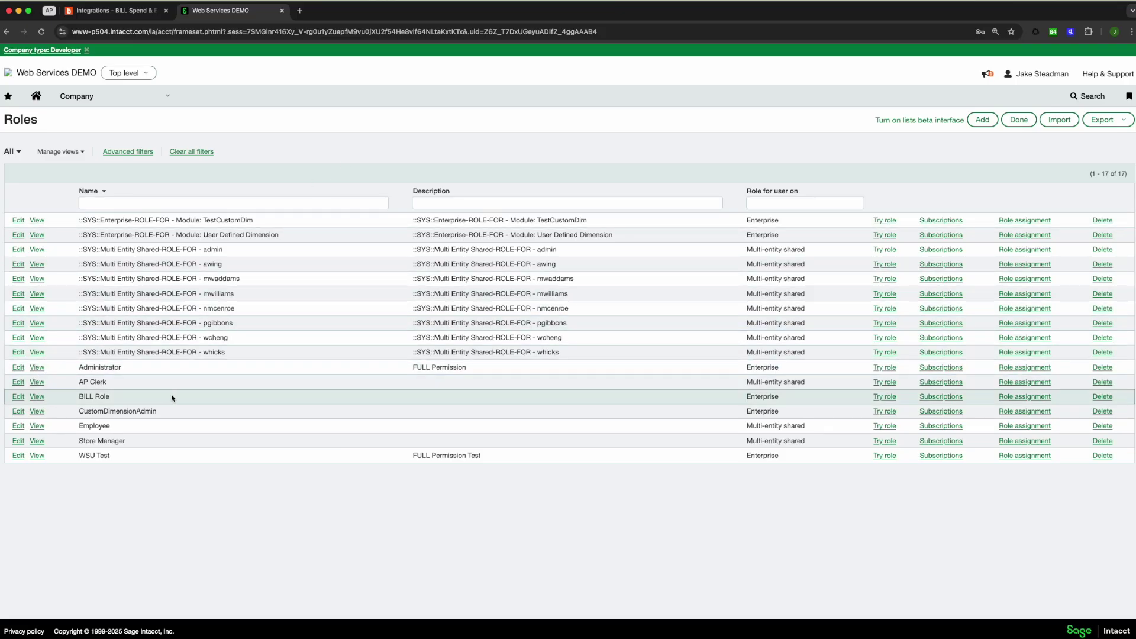
click(942, 396)
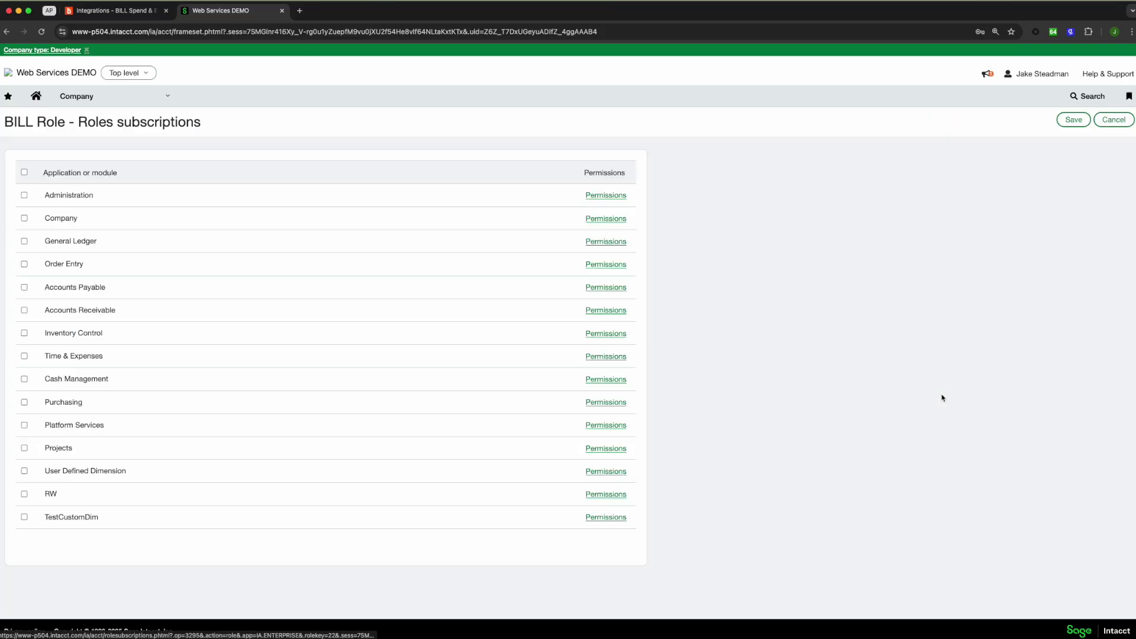
click(603, 196)
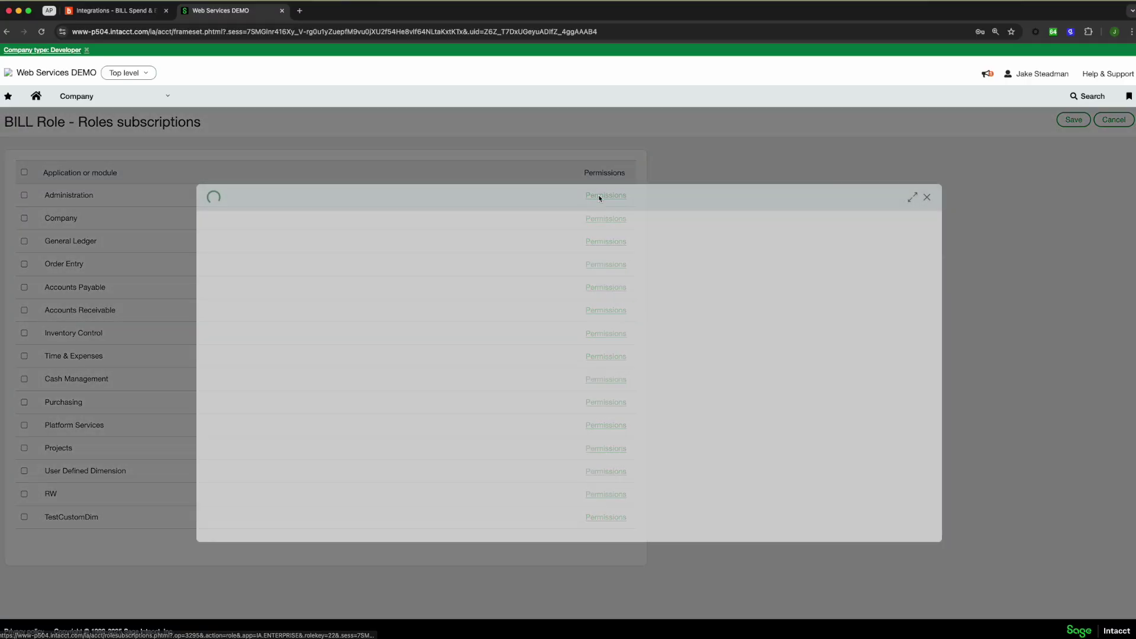
click(890, 269)
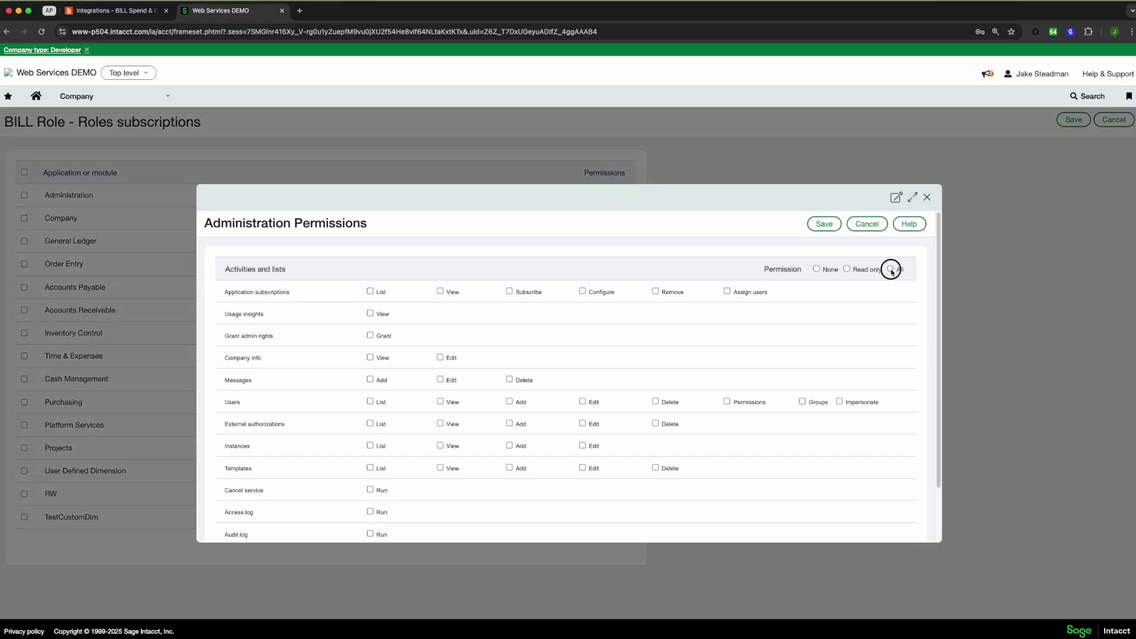
click(824, 224)
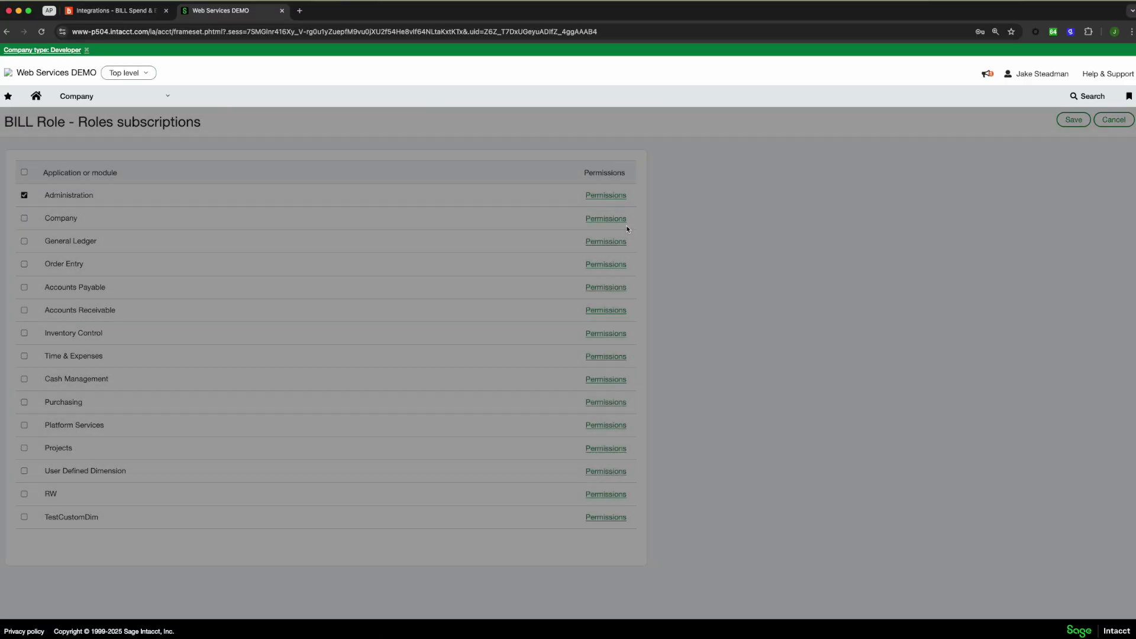
Grant BILL Role all Company permissions and full permissions for the remaining modules
click(605, 218)
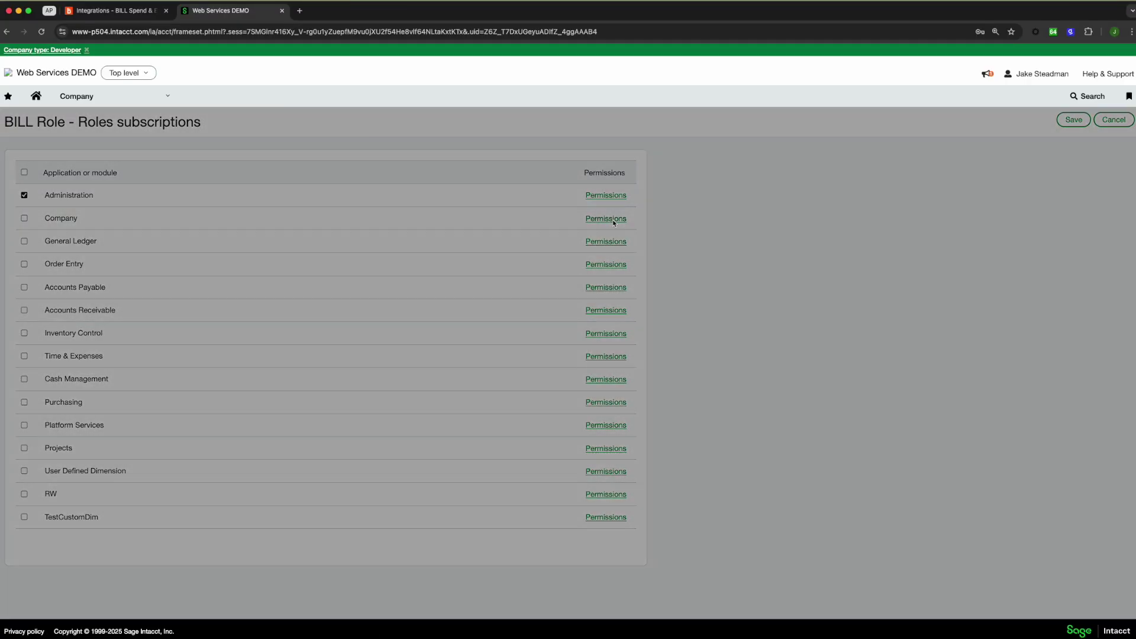
click(890, 269)
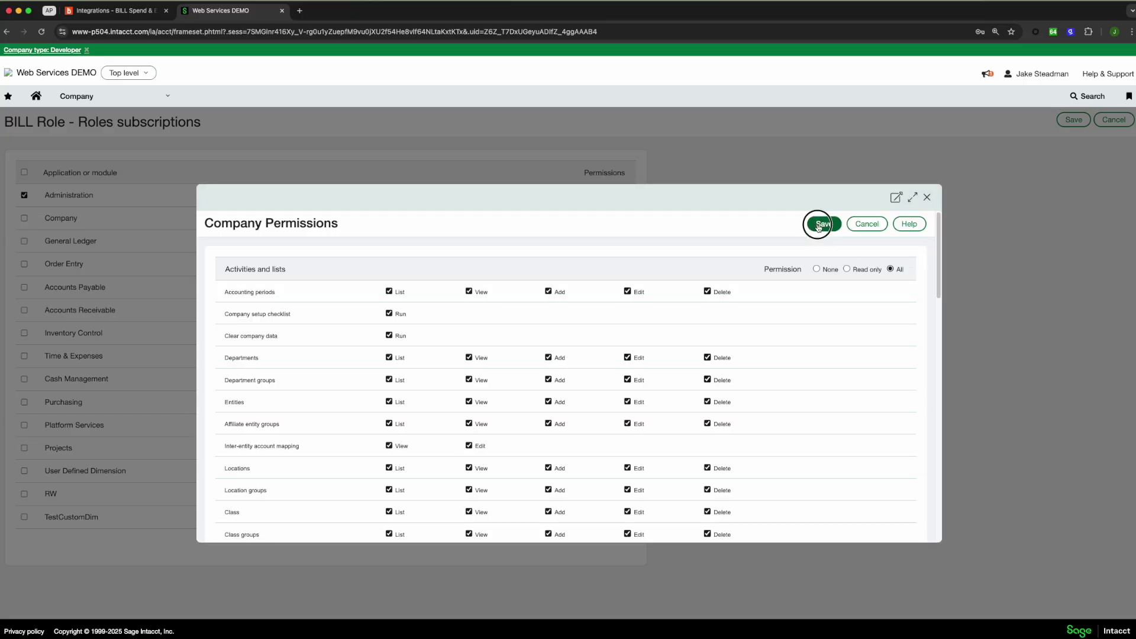
click(818, 226)
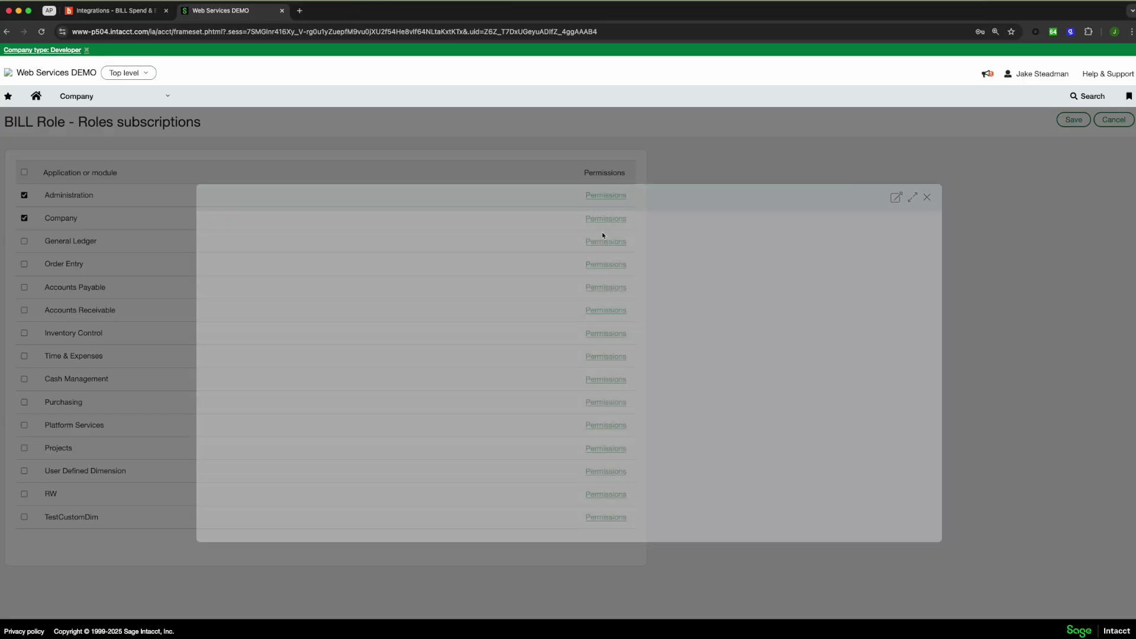
click(605, 241)
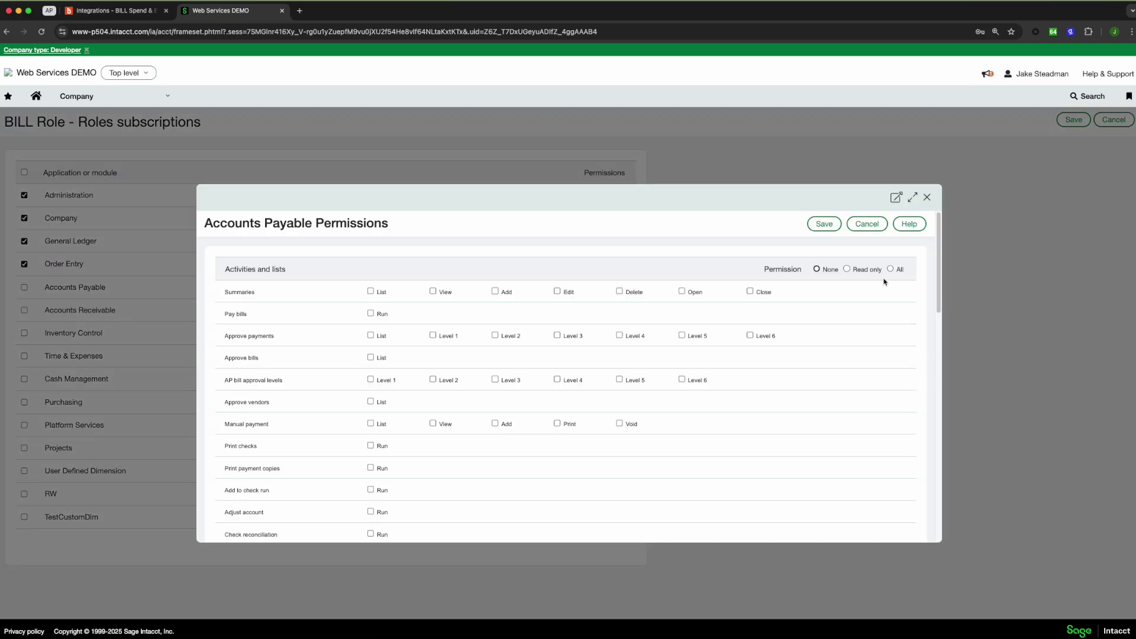
click(890, 269)
click(824, 223)
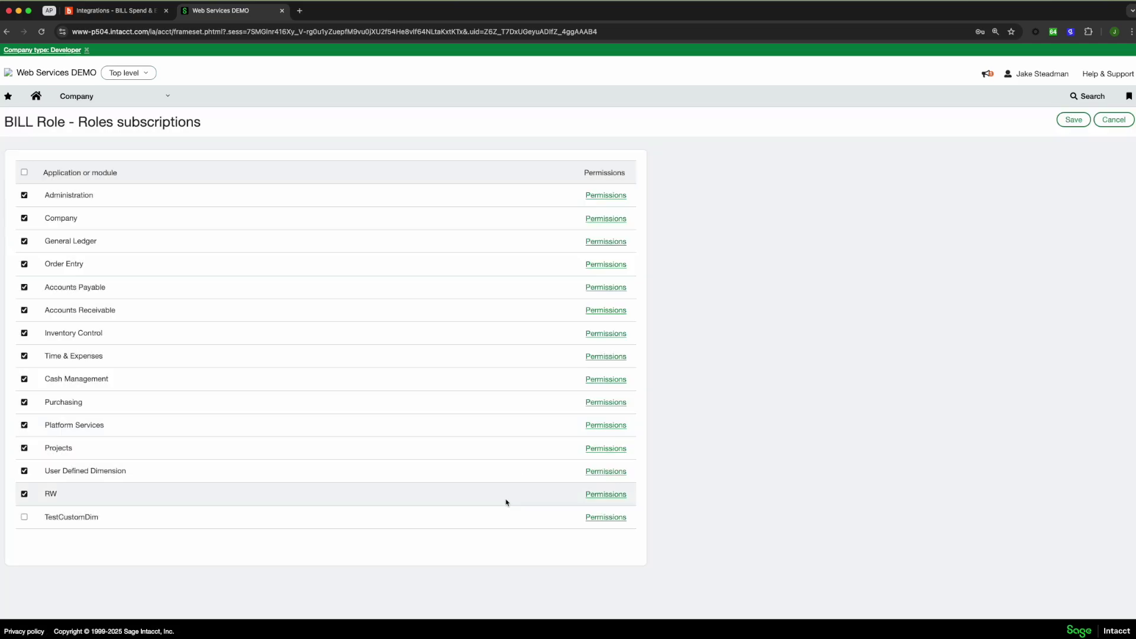
click(603, 516)
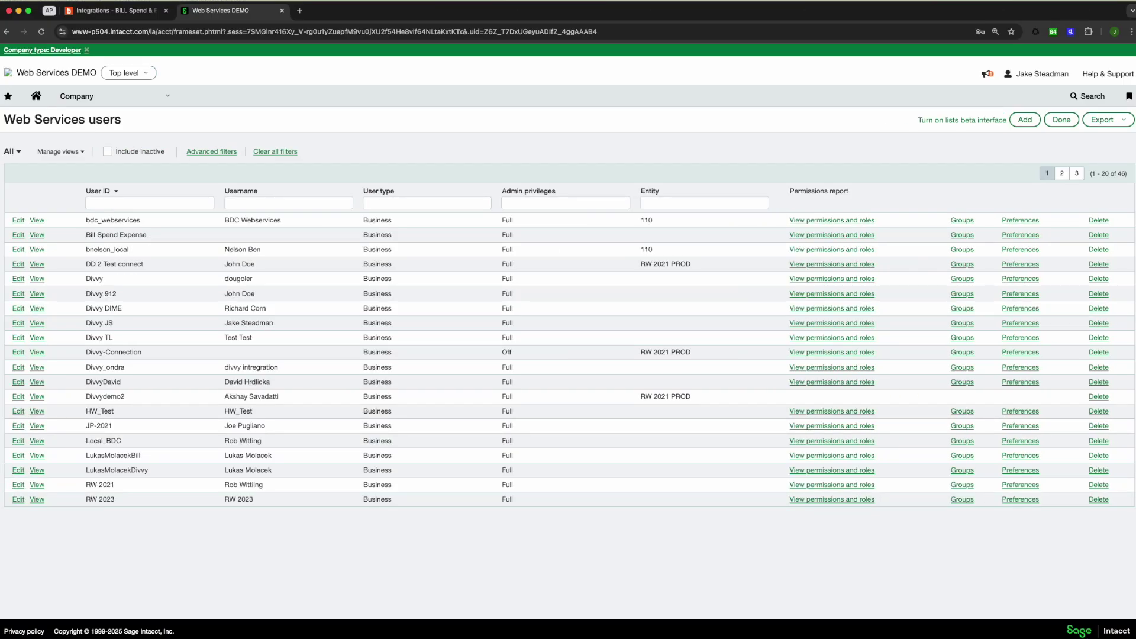
Create GL account 8787, Spend Expense GL Account, with a Credit normal balance
click(139, 106)
mouse_move(131, 188)
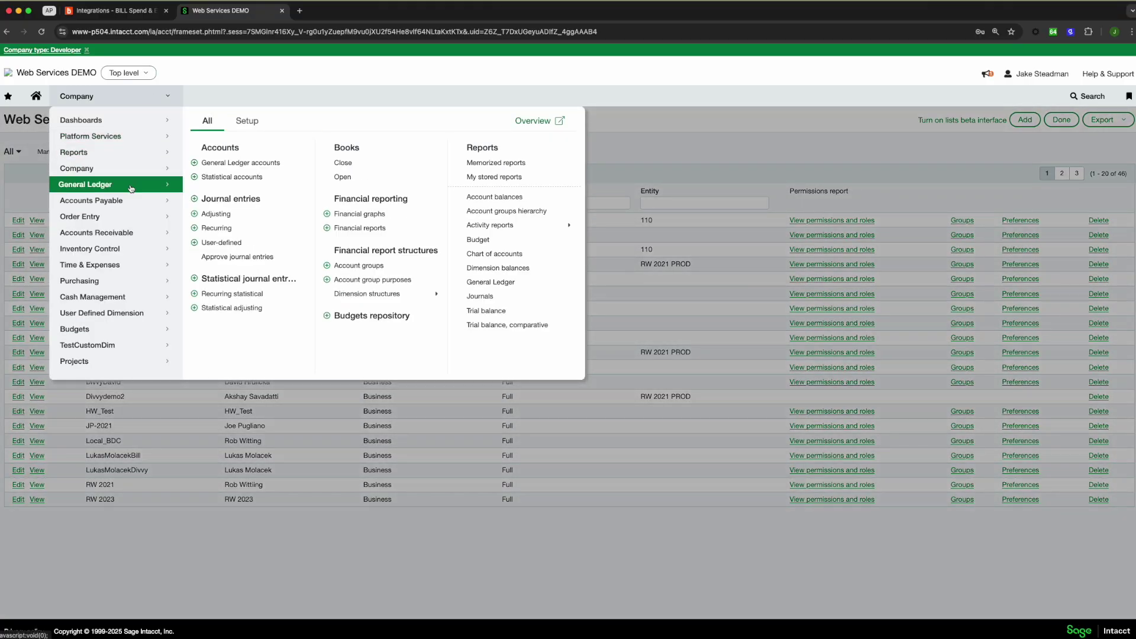
click(195, 166)
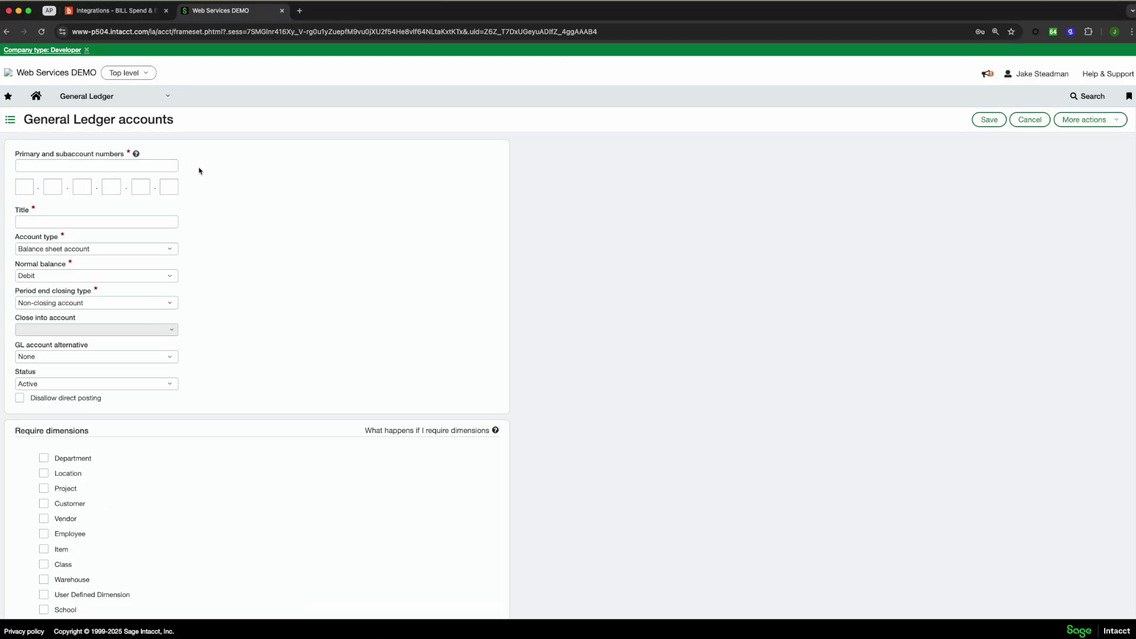
click(53, 221)
text(Spend Expense GL Account)
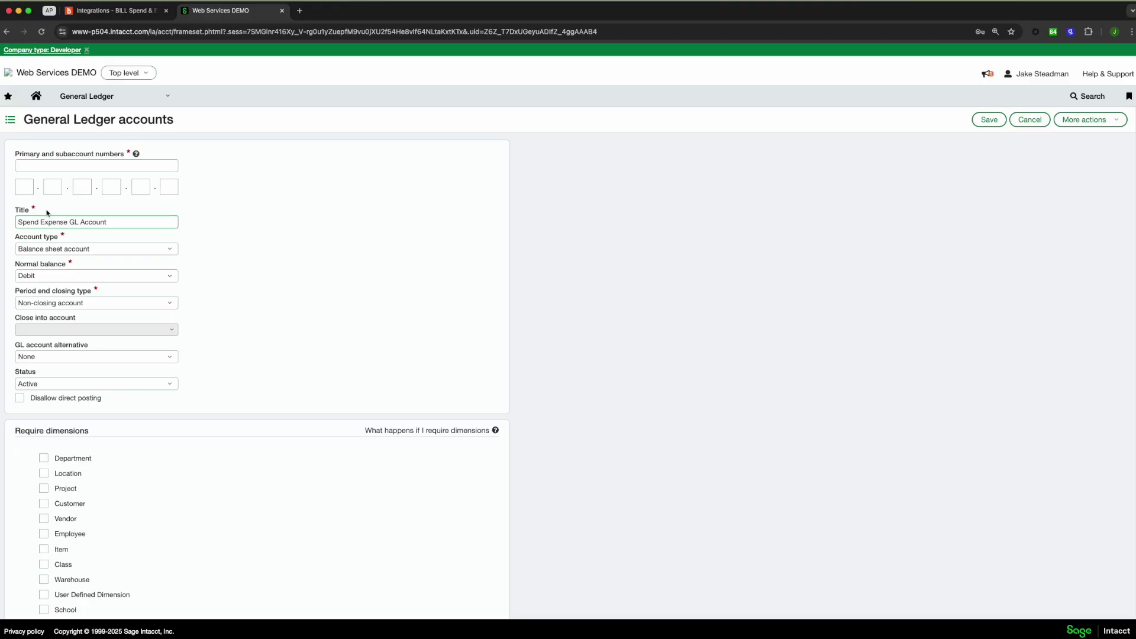
click(72, 166)
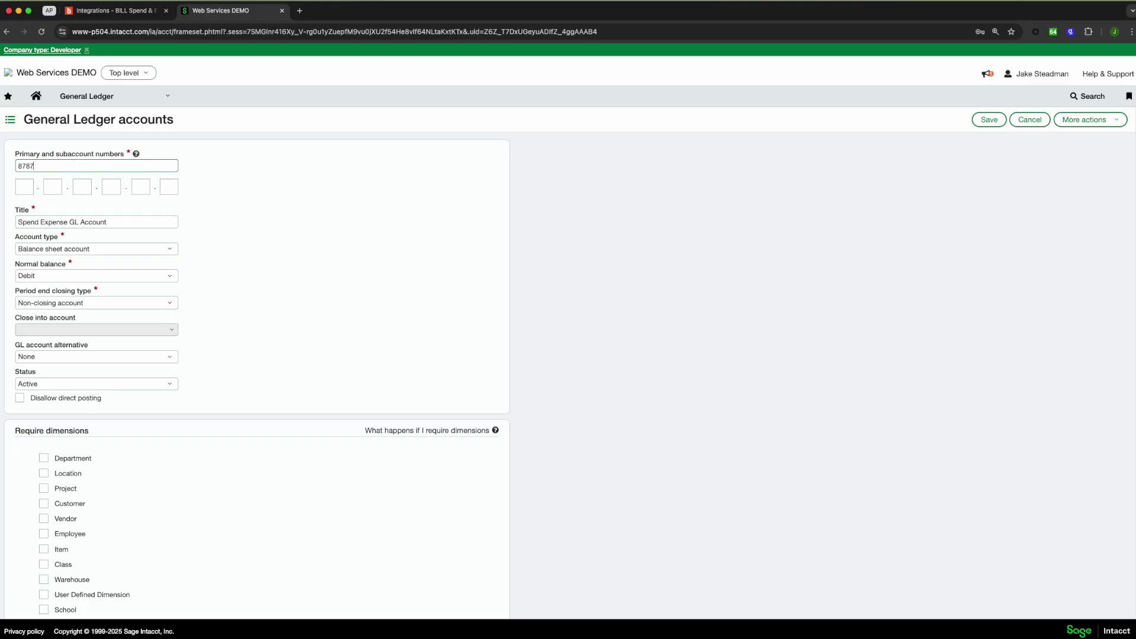
click(238, 240)
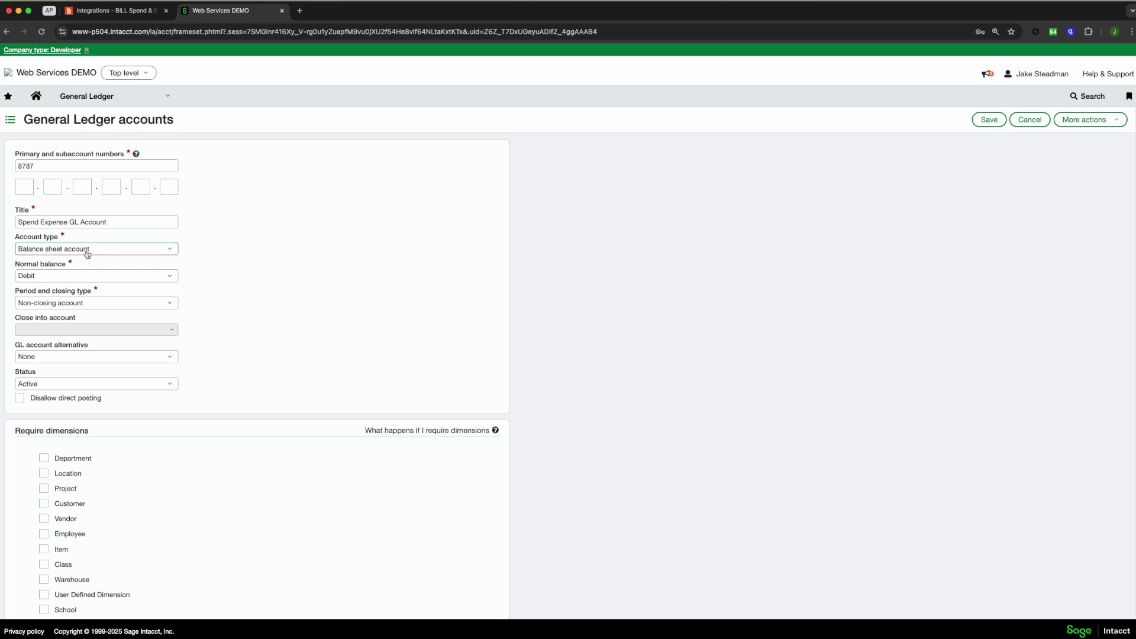
click(83, 275)
click(54, 304)
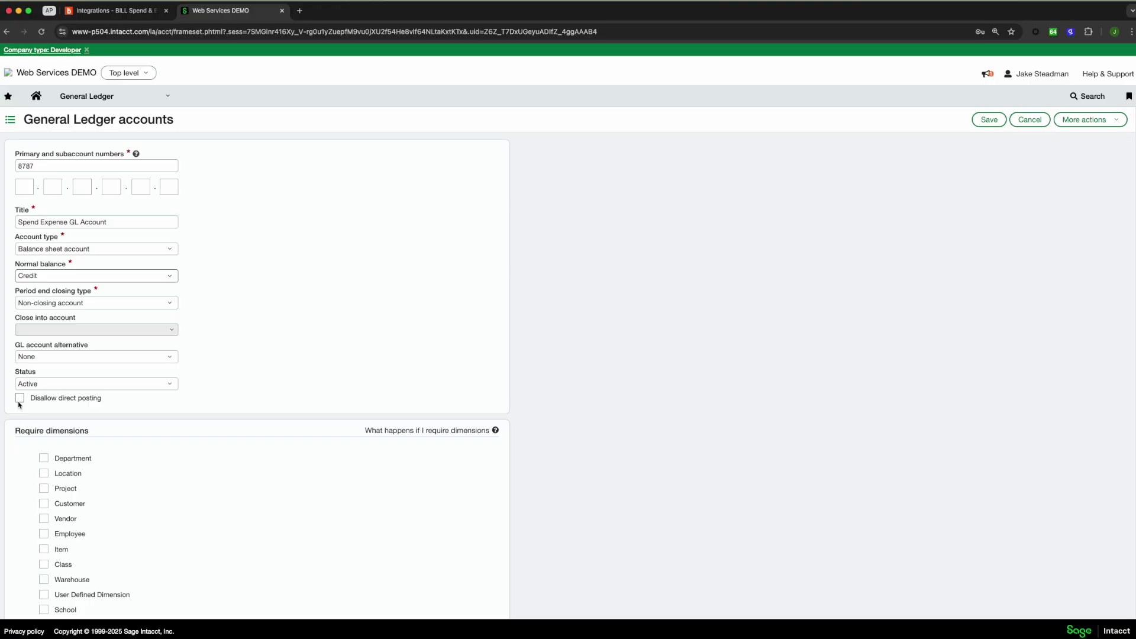
scroll(324, 296, down, 3)
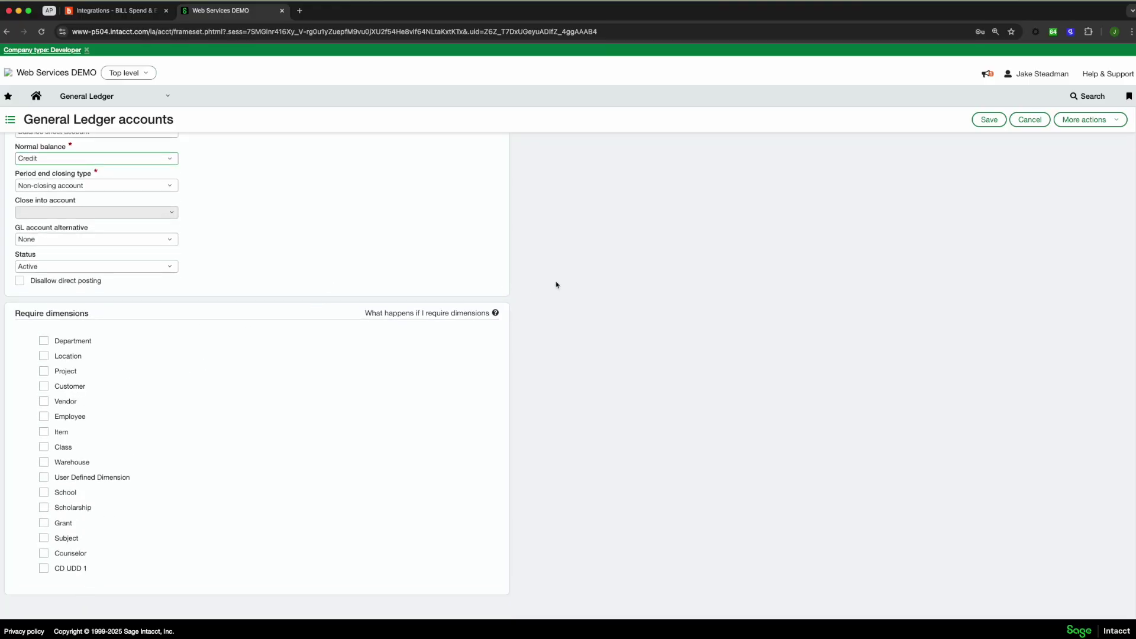
scroll(553, 285, up, 3)
click(989, 120)
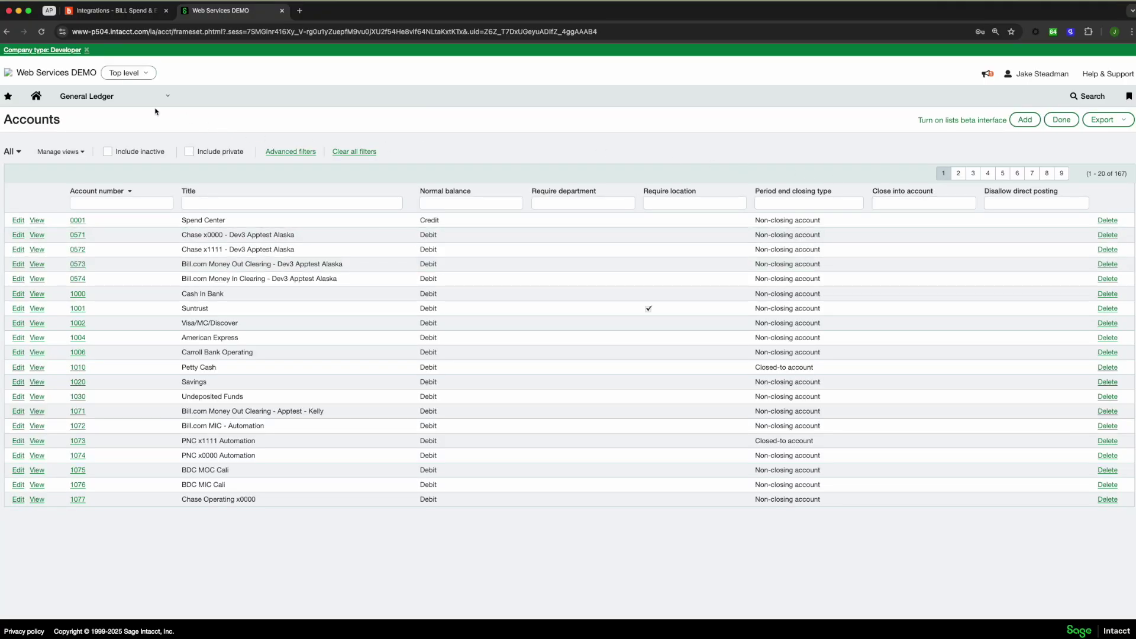
Start a new credit card account Spend Expense CC expiring in 2035
click(146, 101)
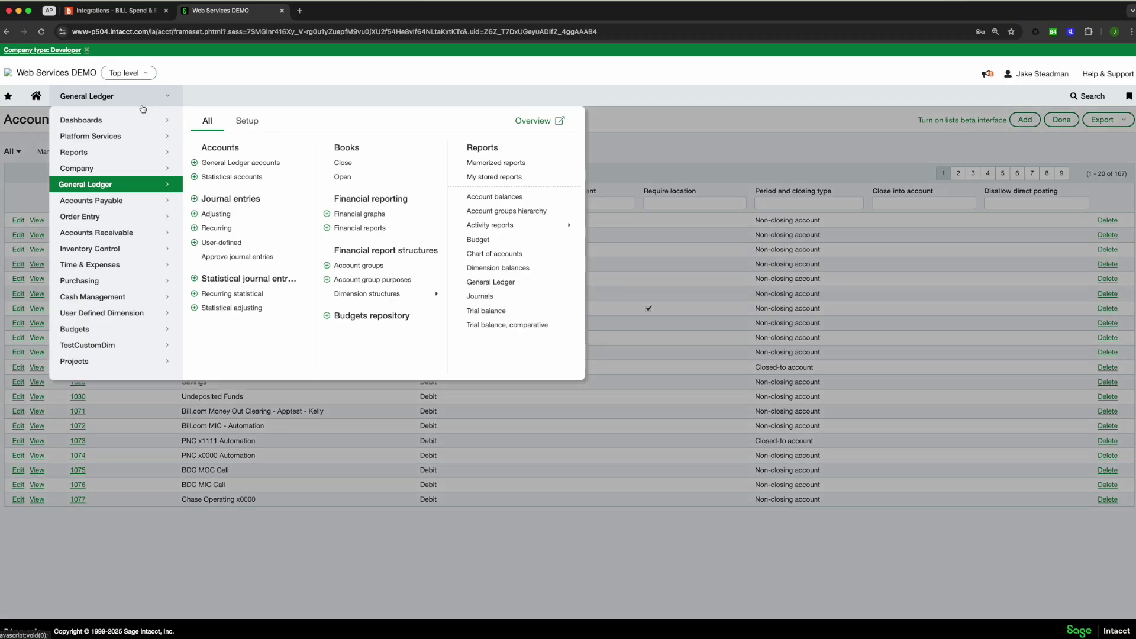
click(116, 303)
click(194, 163)
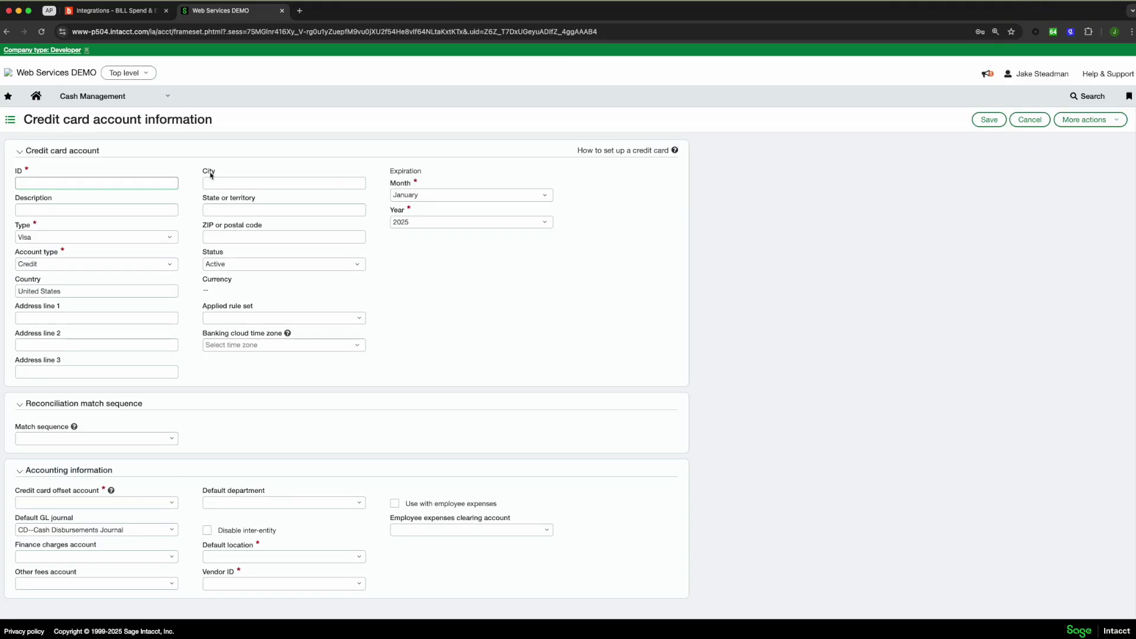
text(Spend Expense CC)
click(453, 229)
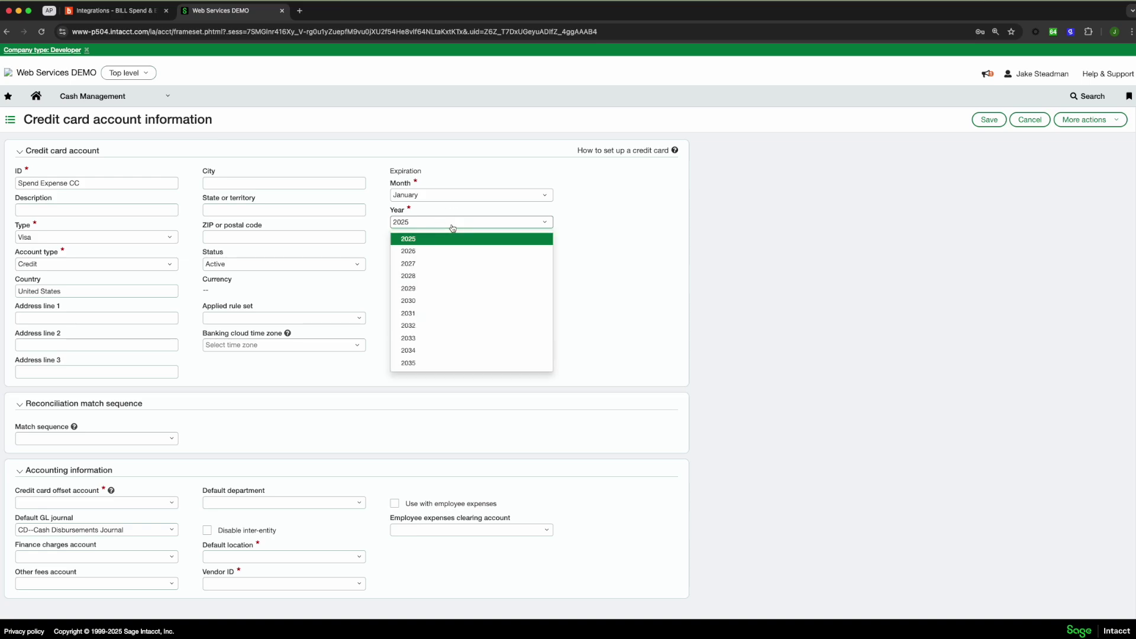
click(405, 363)
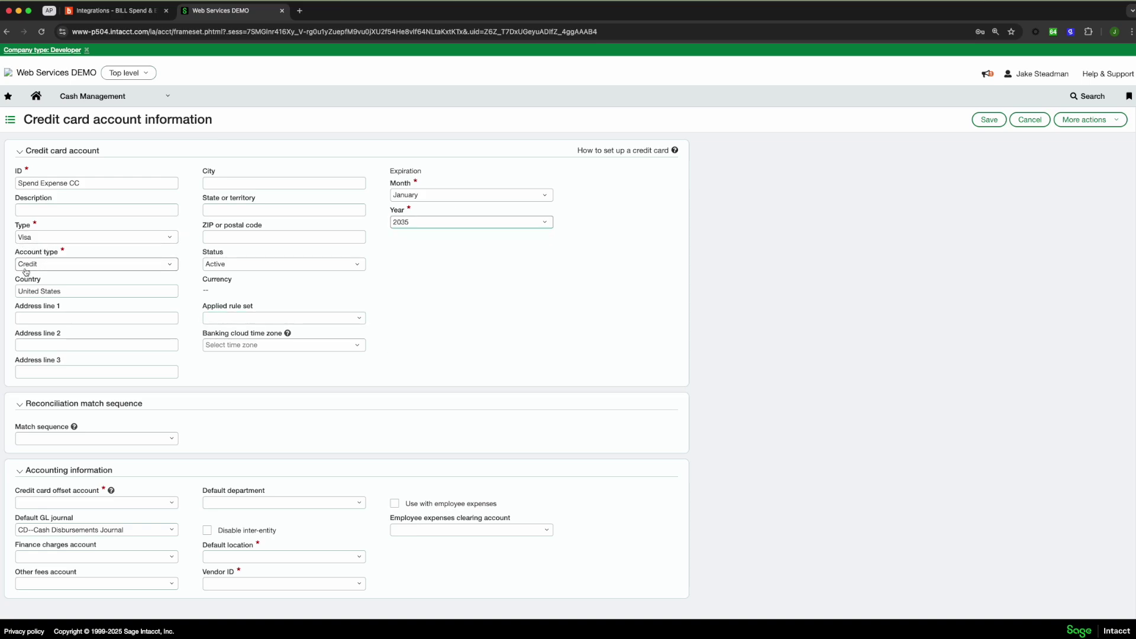
Set the card's offset account to 8787, leaving inter-entity transactions enabled
click(108, 502)
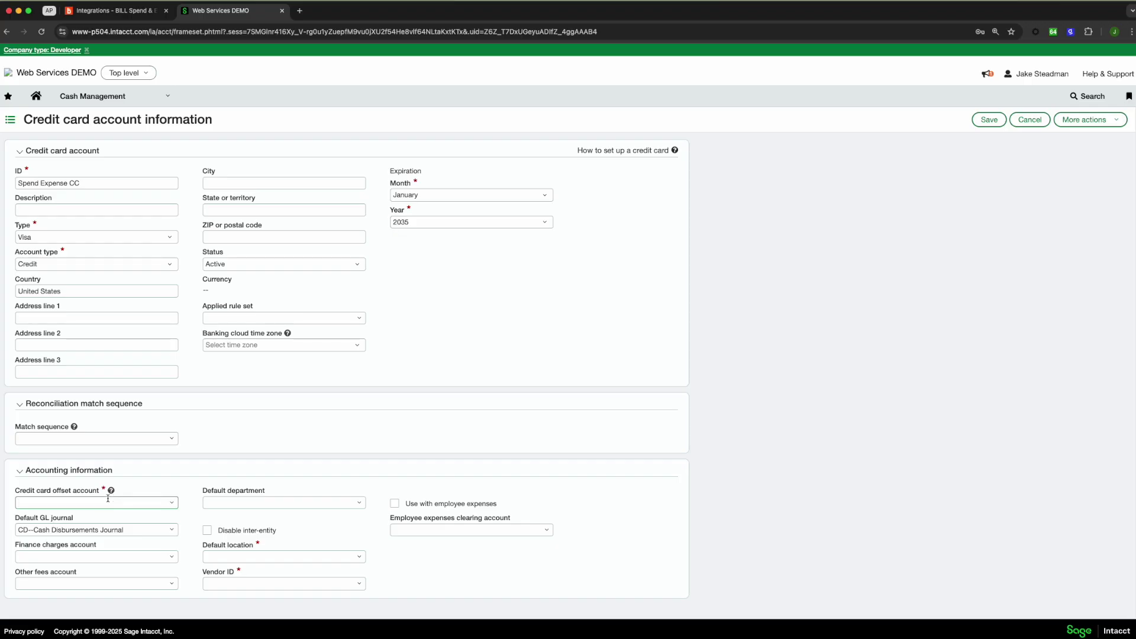
text(8787)
click(91, 536)
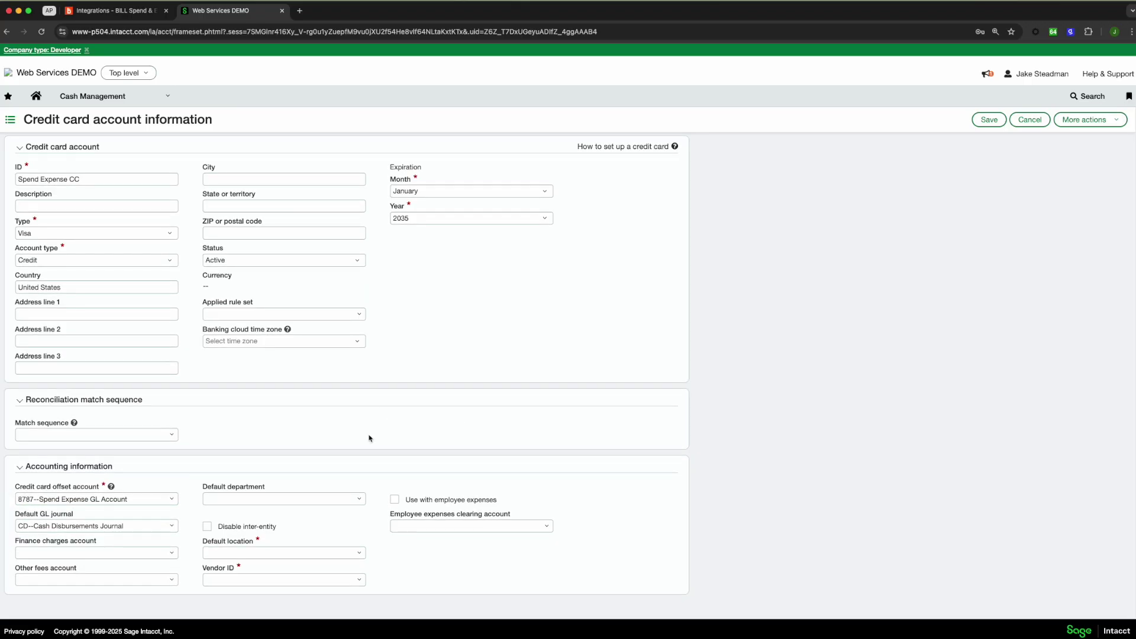
click(261, 552)
click(211, 528)
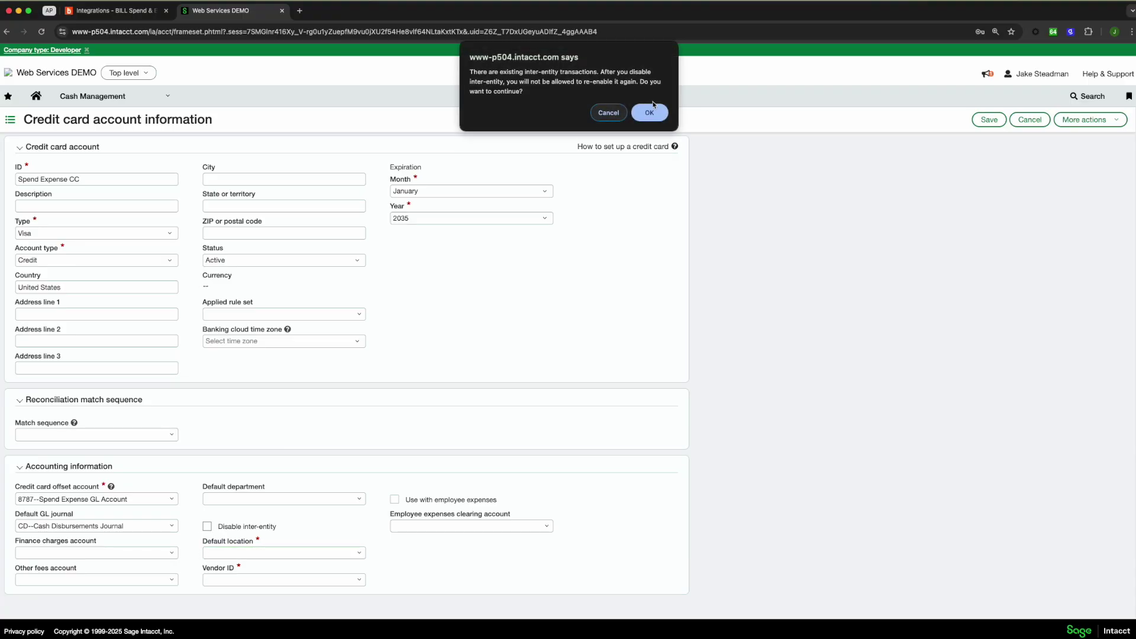
click(651, 110)
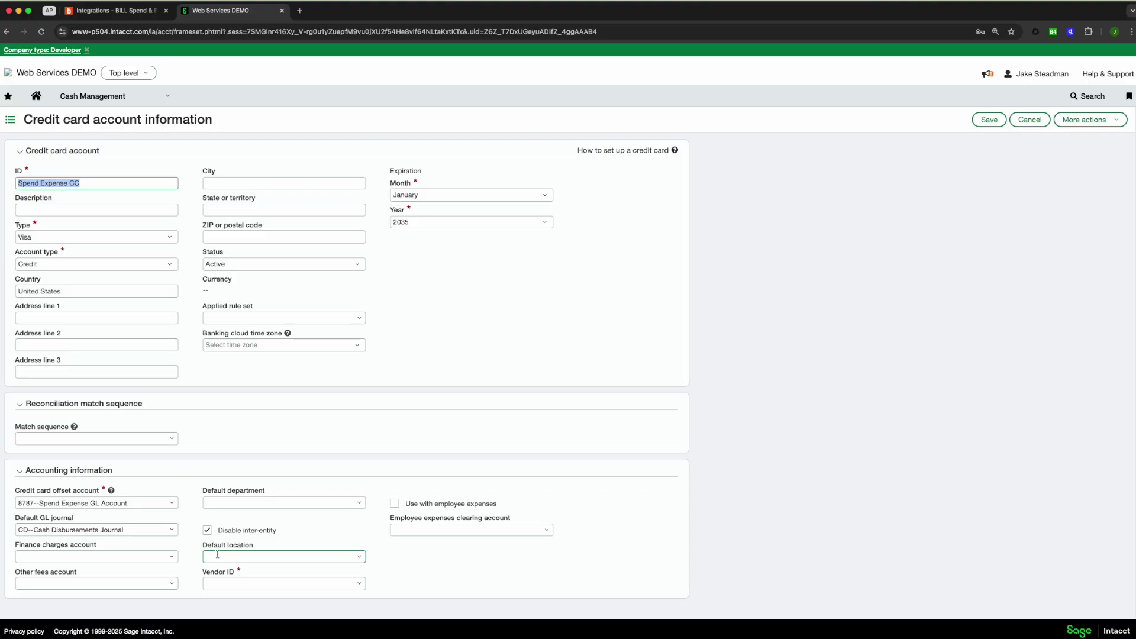
click(207, 529)
Set the card's default location to 10--Texas #10
click(347, 560)
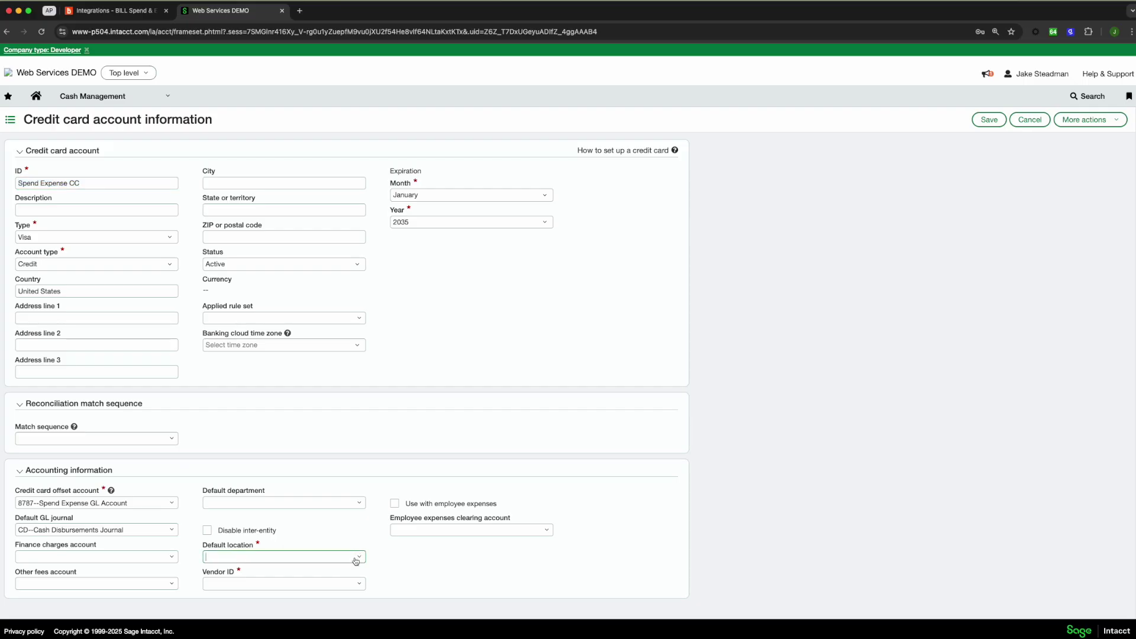
click(243, 346)
click(361, 584)
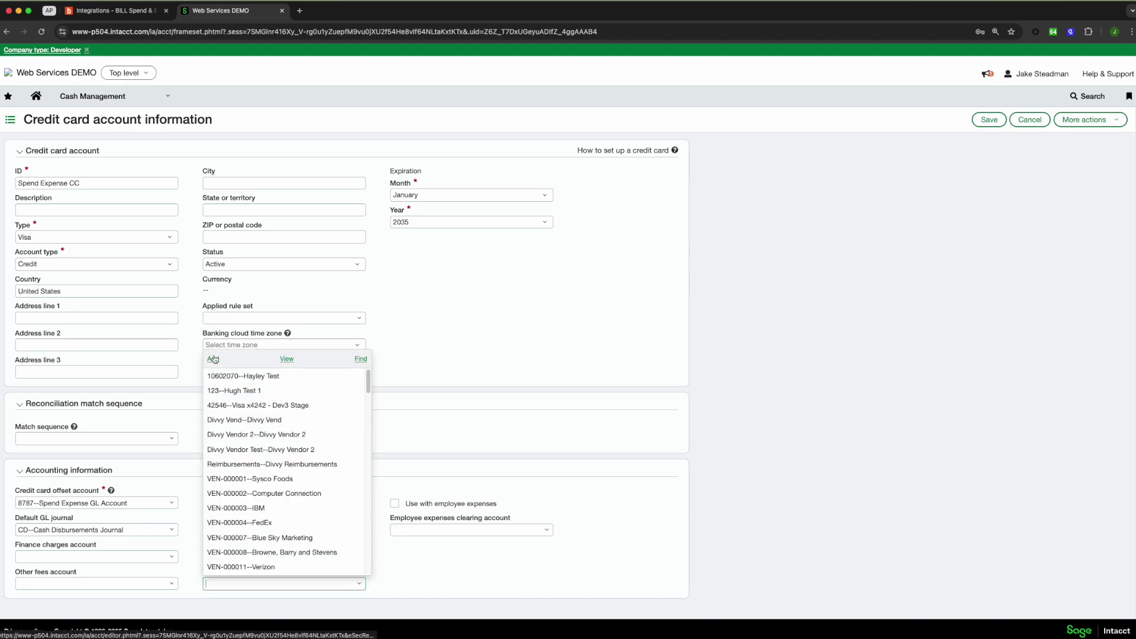
Create vendor Bill Spend Expense Vendor and save Spend Expense CC with it
click(215, 356)
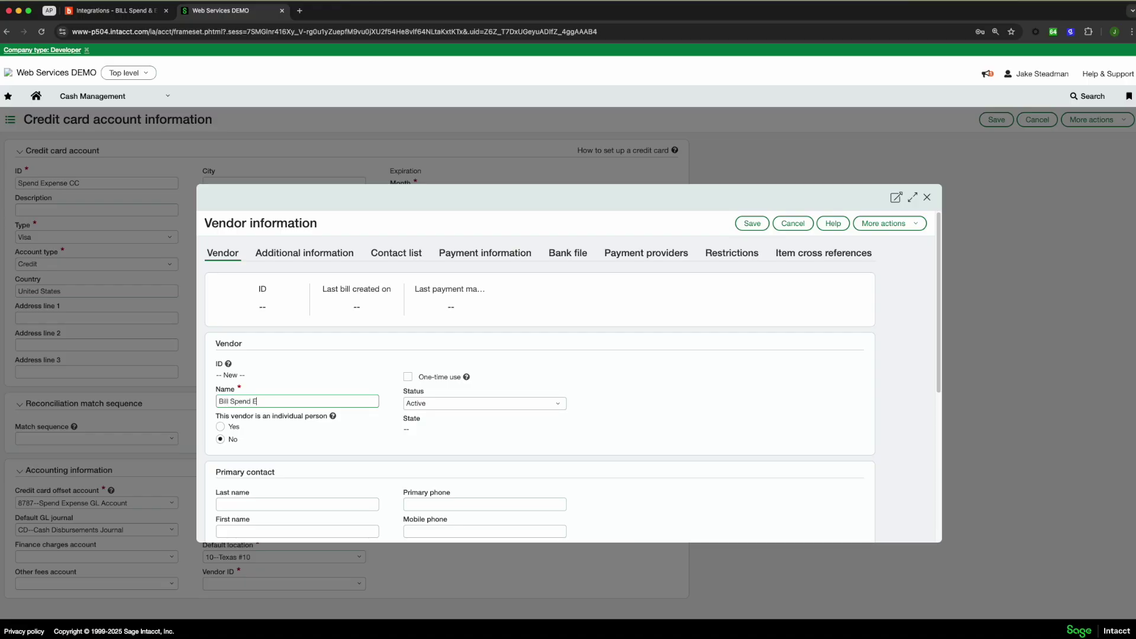
text(Bill Spend Expense Vendor)
click(752, 223)
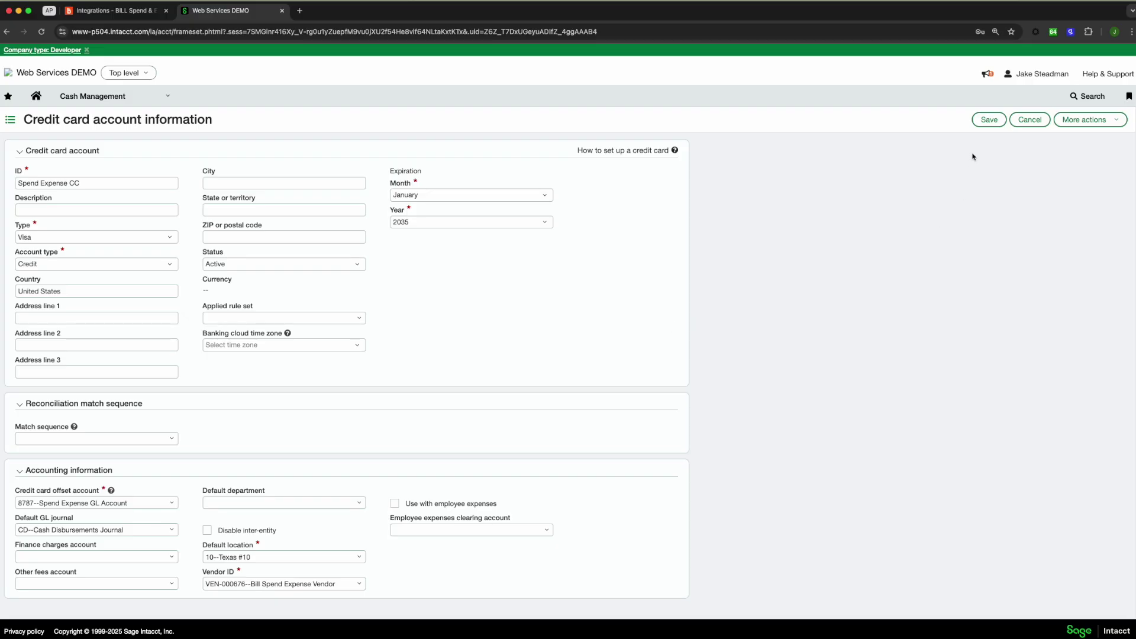
click(987, 124)
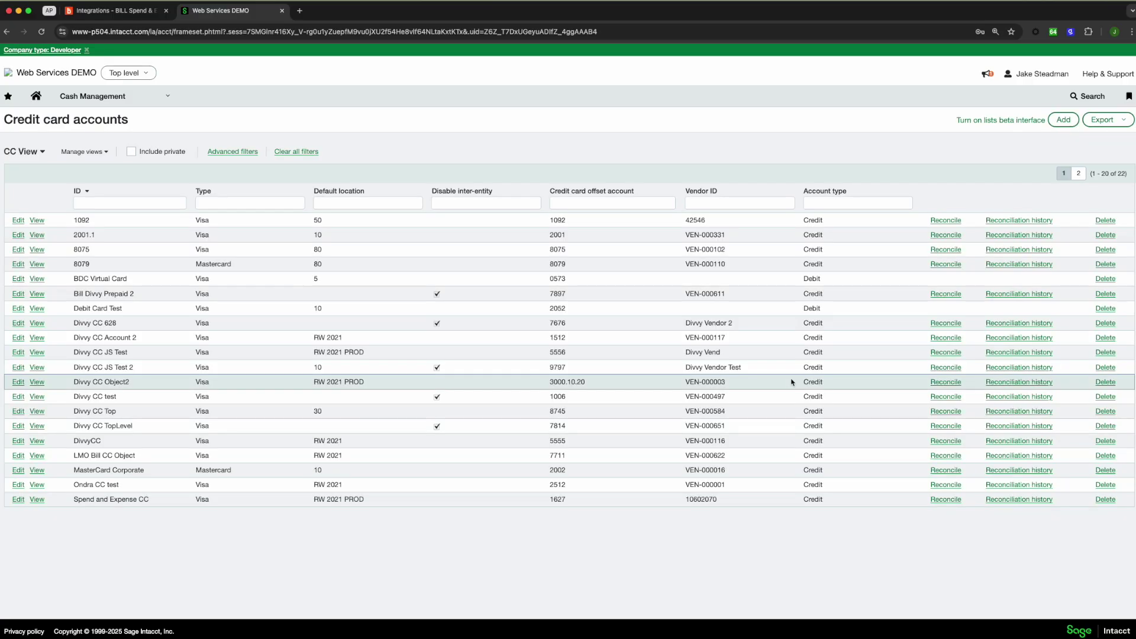
Open the Entities list under Company setup and filter it by entity ID
click(141, 94)
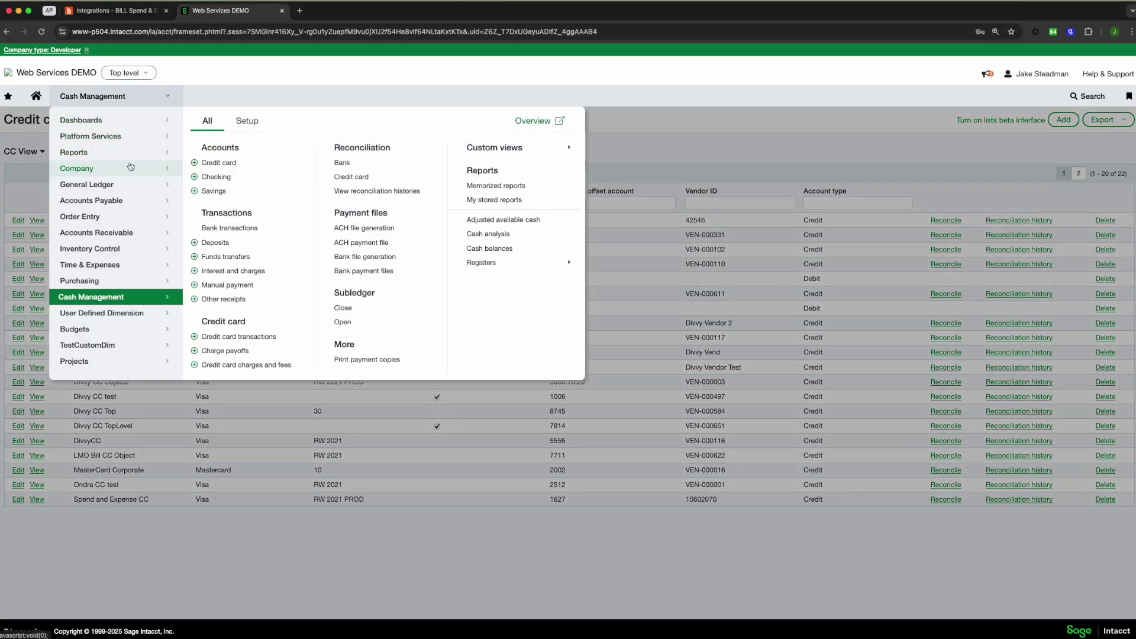
click(130, 167)
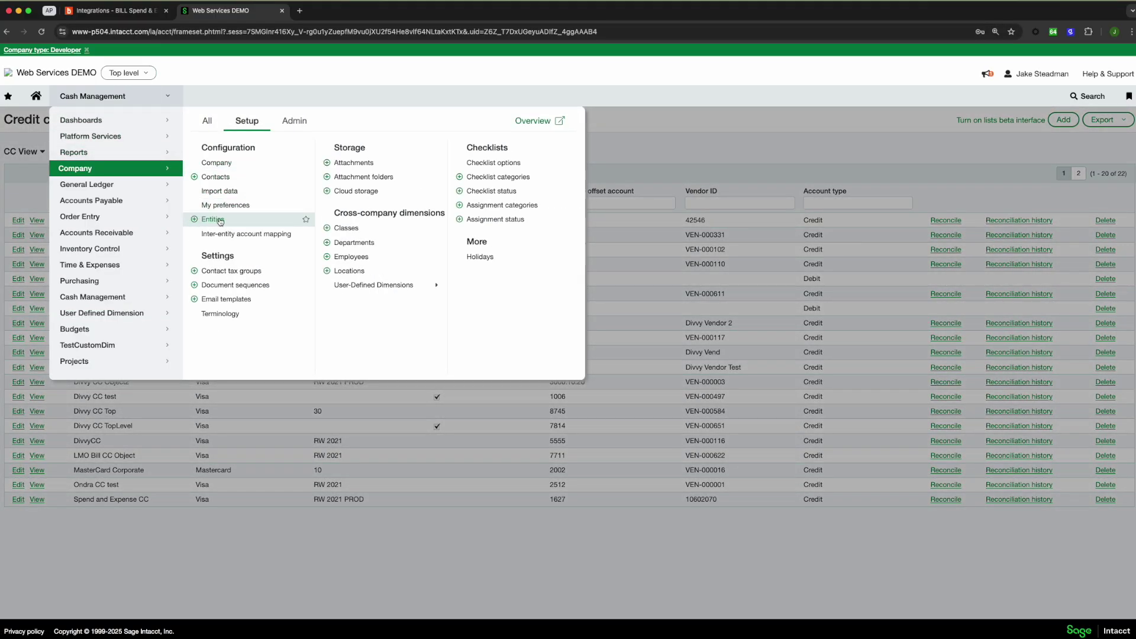
click(213, 220)
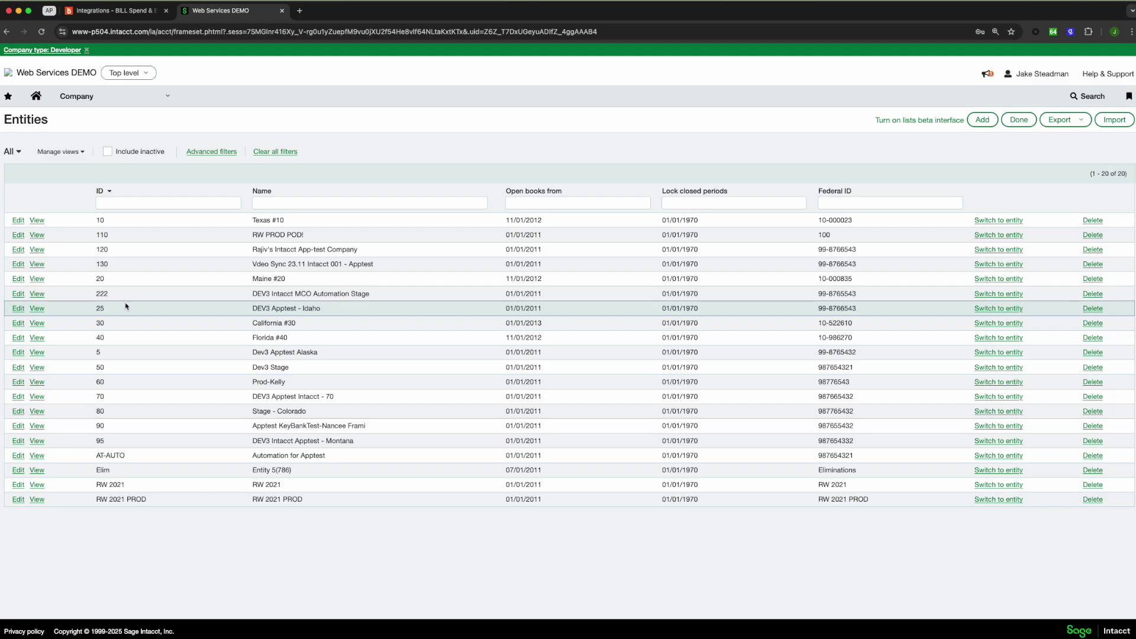
click(161, 204)
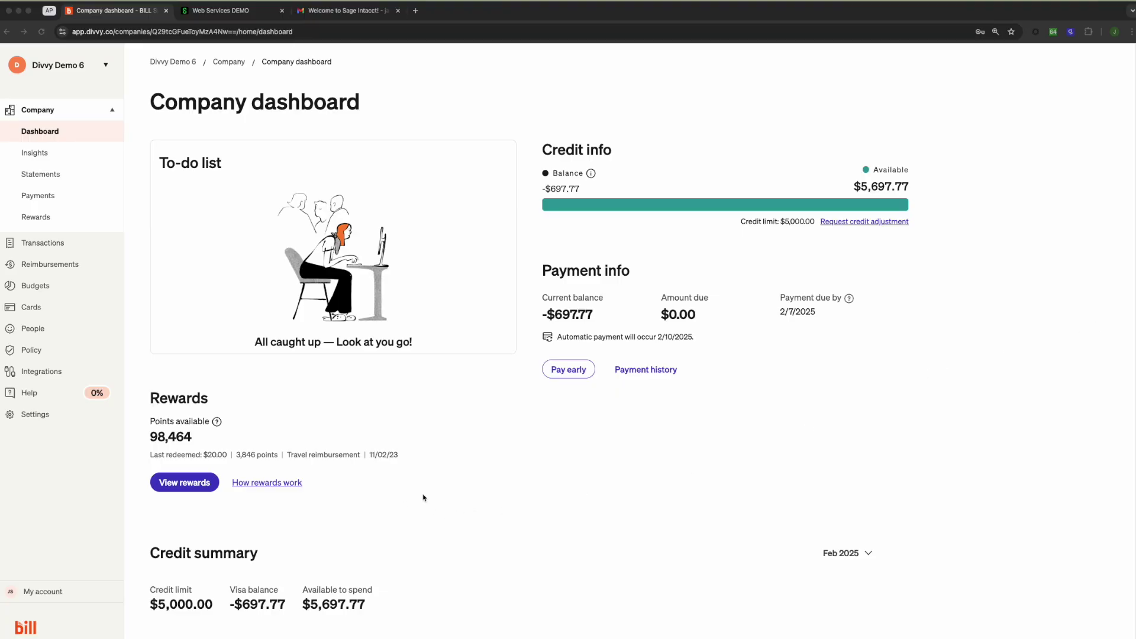
Start the Sage Intacct integration in BILL and advance to the connection steps
click(40, 371)
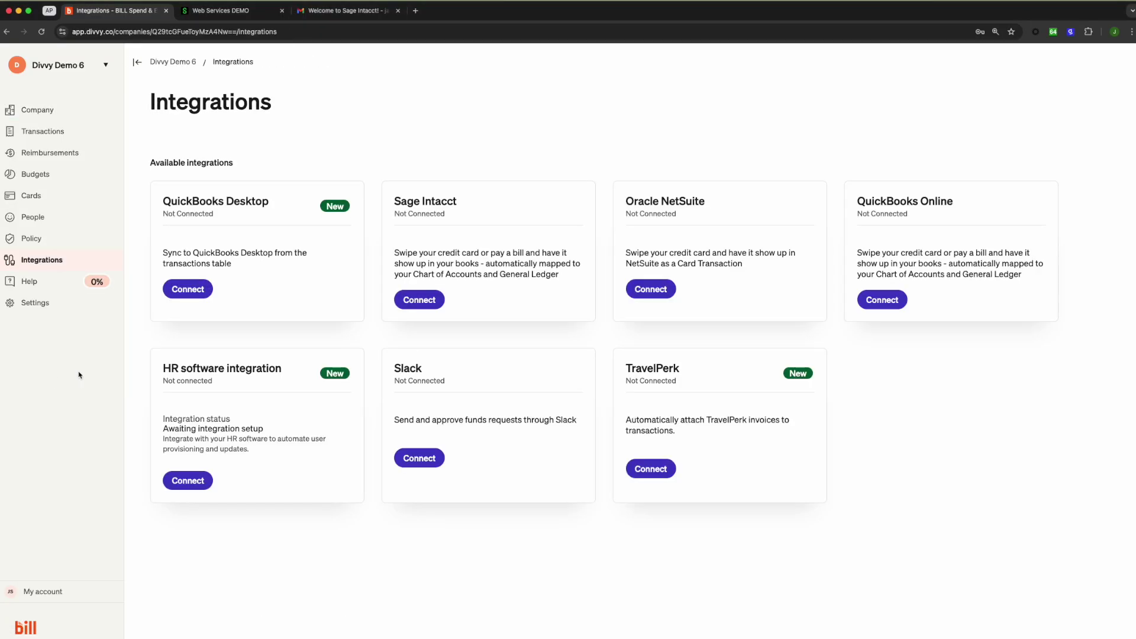
click(416, 297)
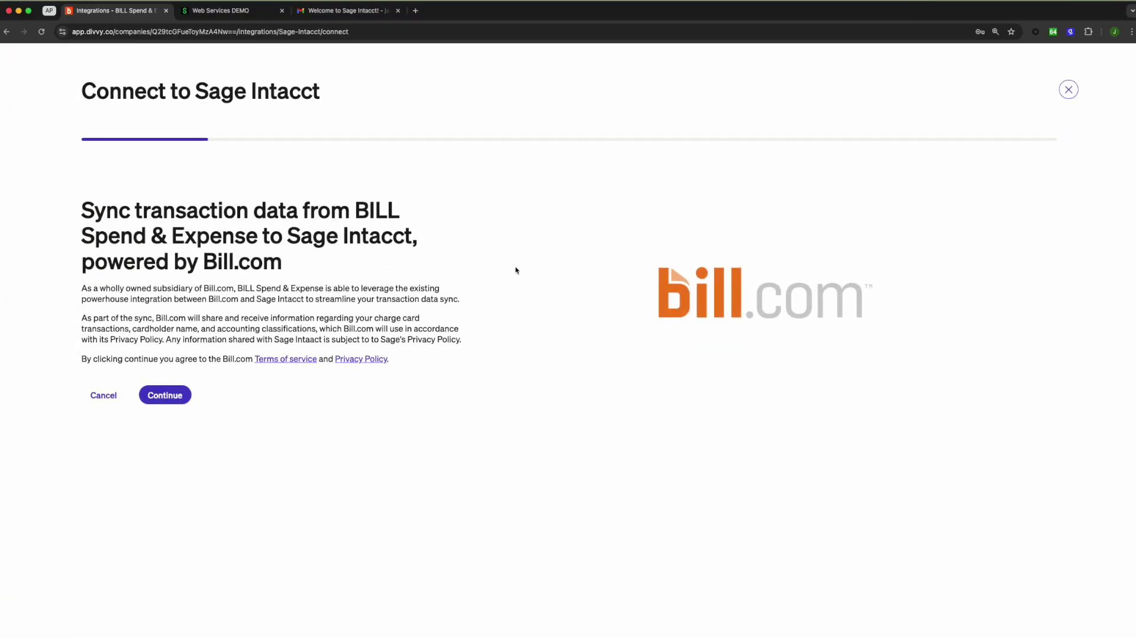
click(178, 401)
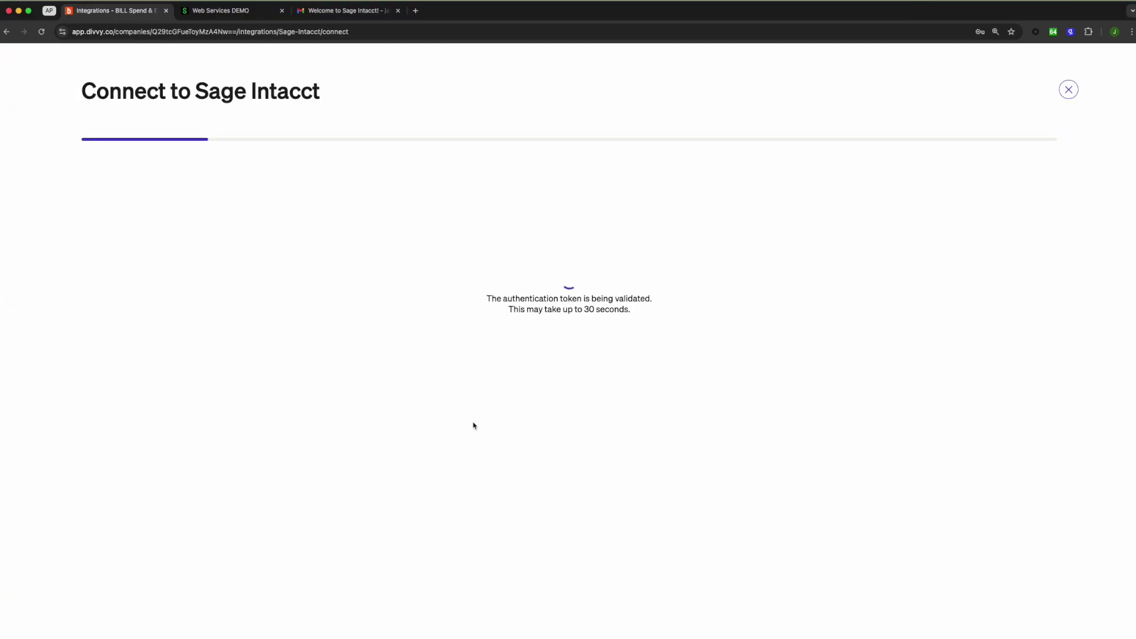
scroll(606, 431, down, 20)
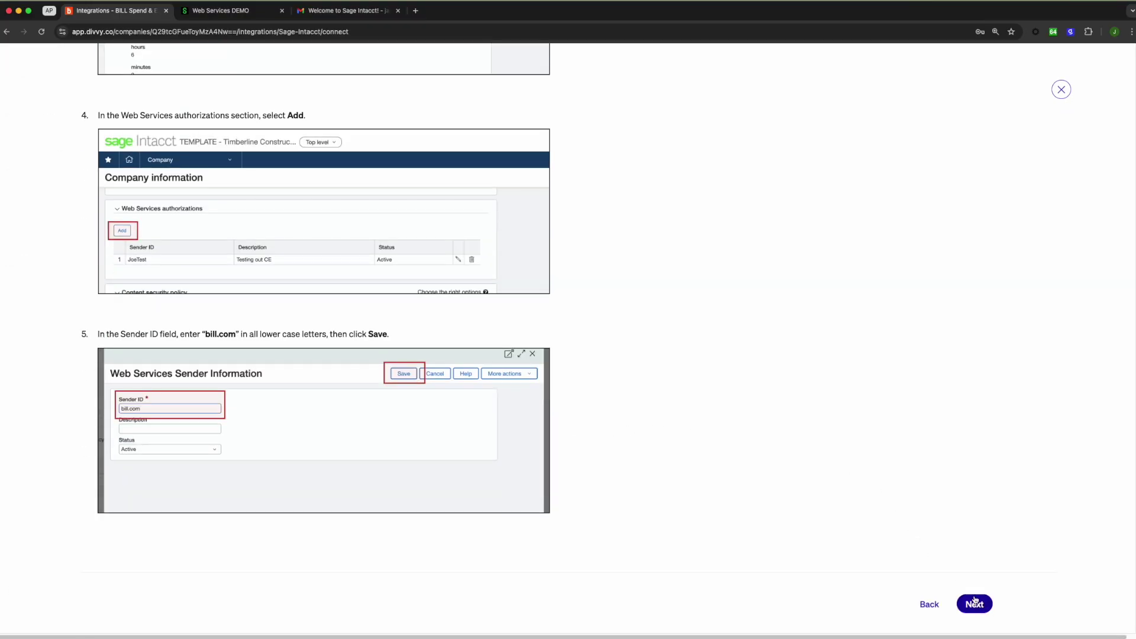
click(974, 603)
scroll(937, 492, down, 15)
scroll(938, 493, down, 8)
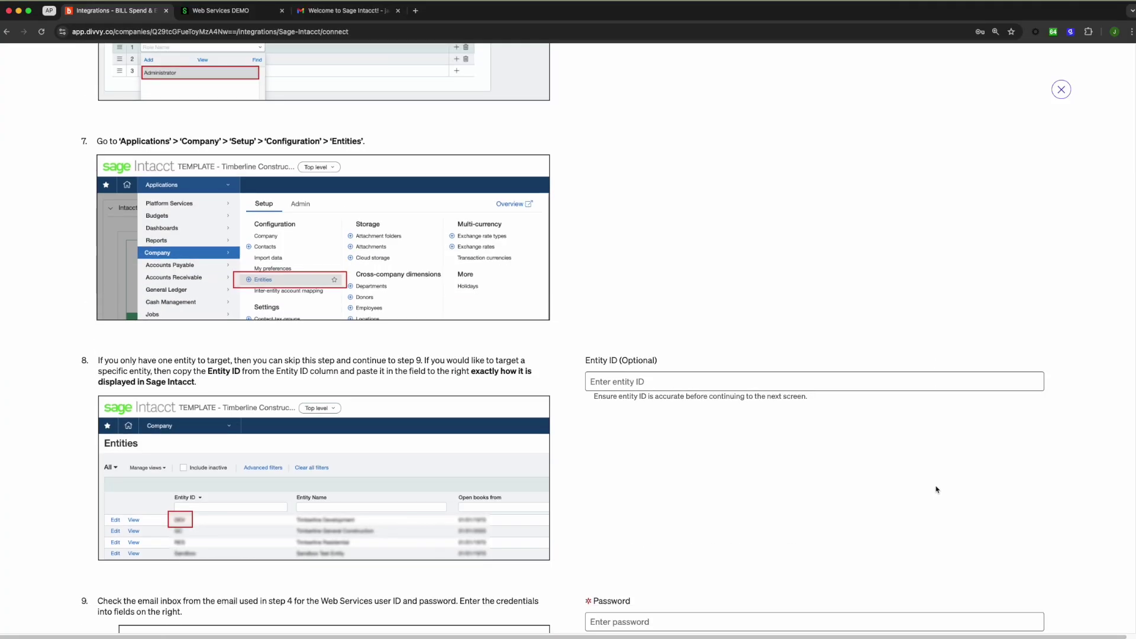
Select the Entity ID and Web Services password fields, then go to the welcome email
click(622, 196)
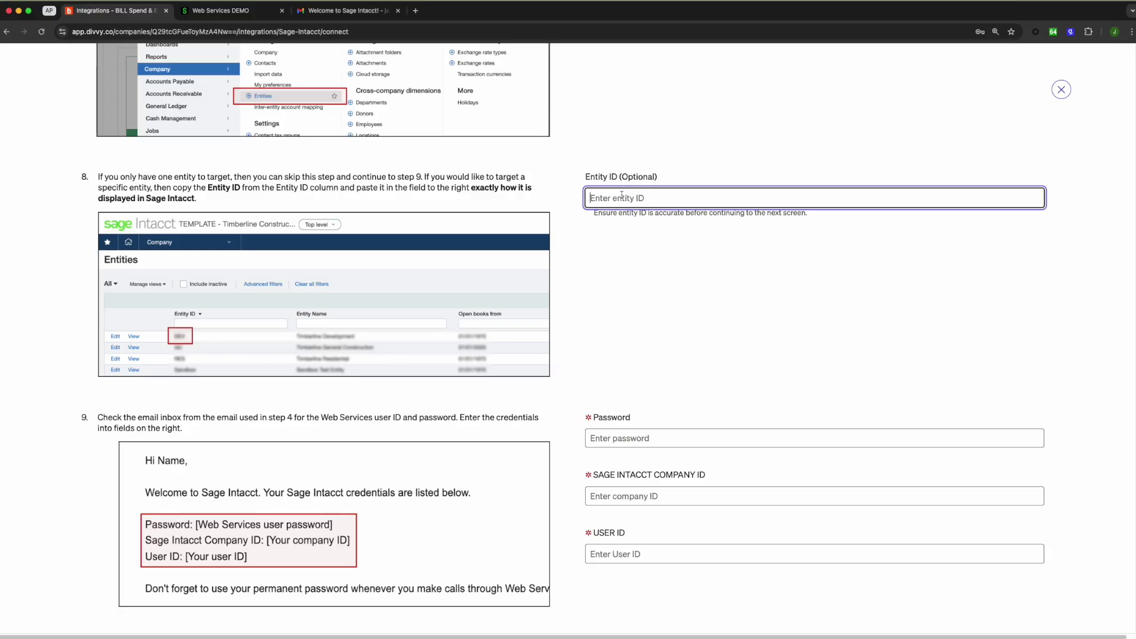
scroll(629, 271, down, 2)
click(660, 346)
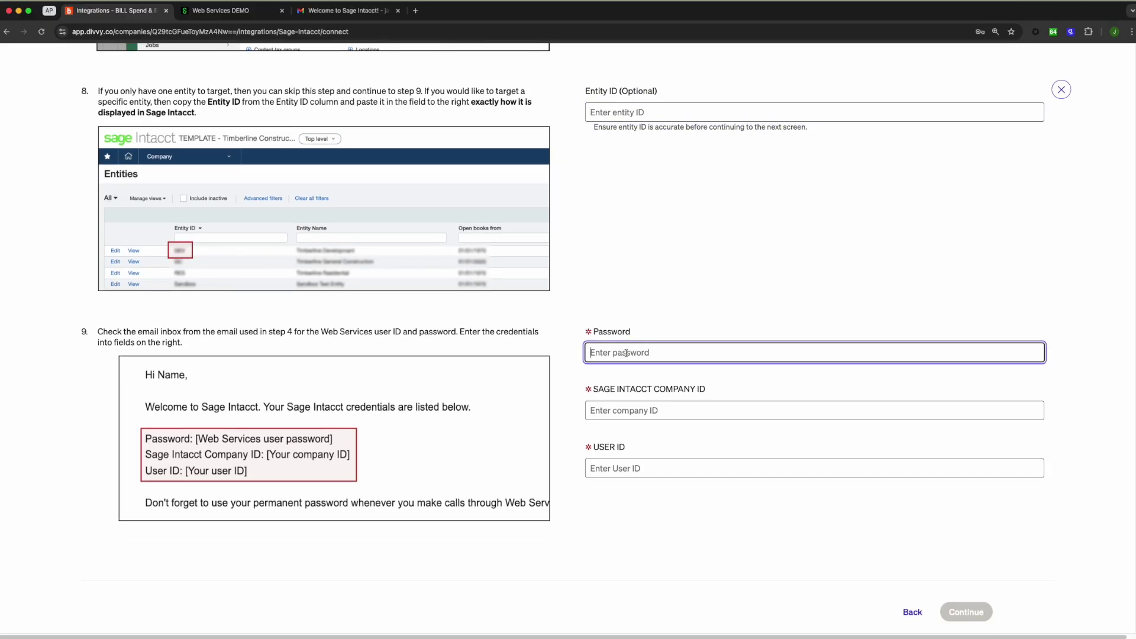
click(343, 11)
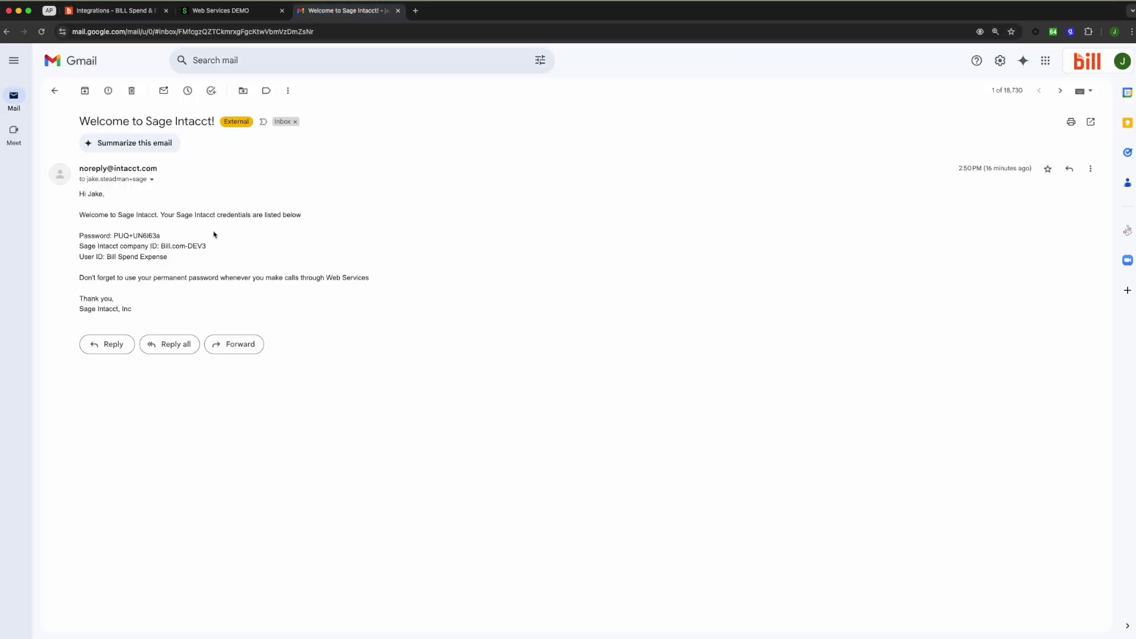
Copy the Web Services password, company ID and user ID from the email into the form
drag(166, 237, 113, 236)
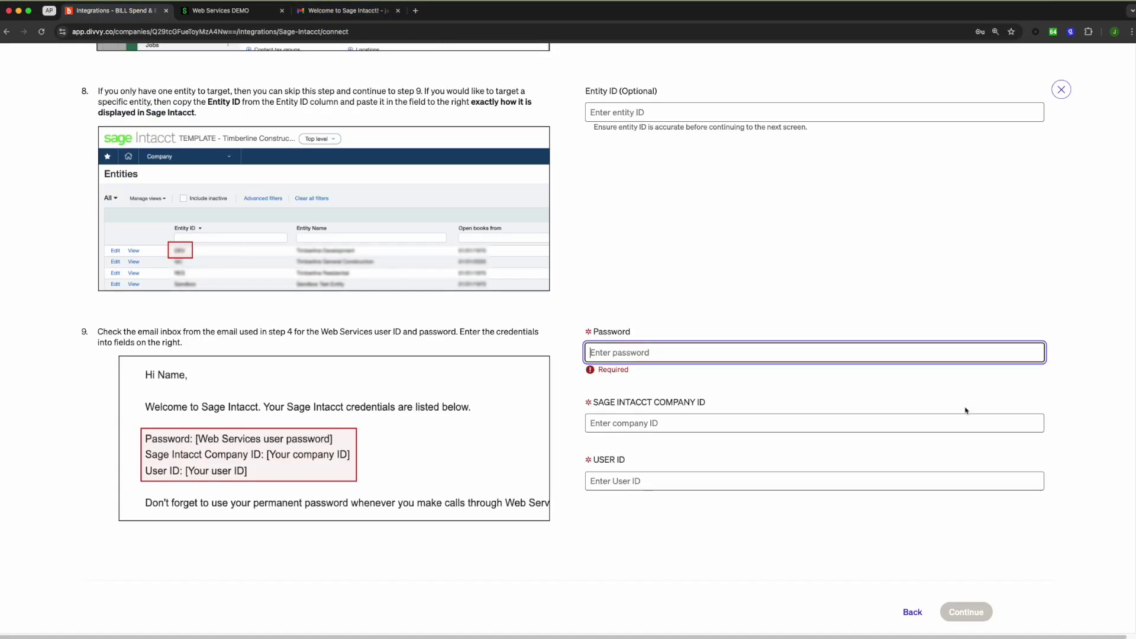
key(super+v)
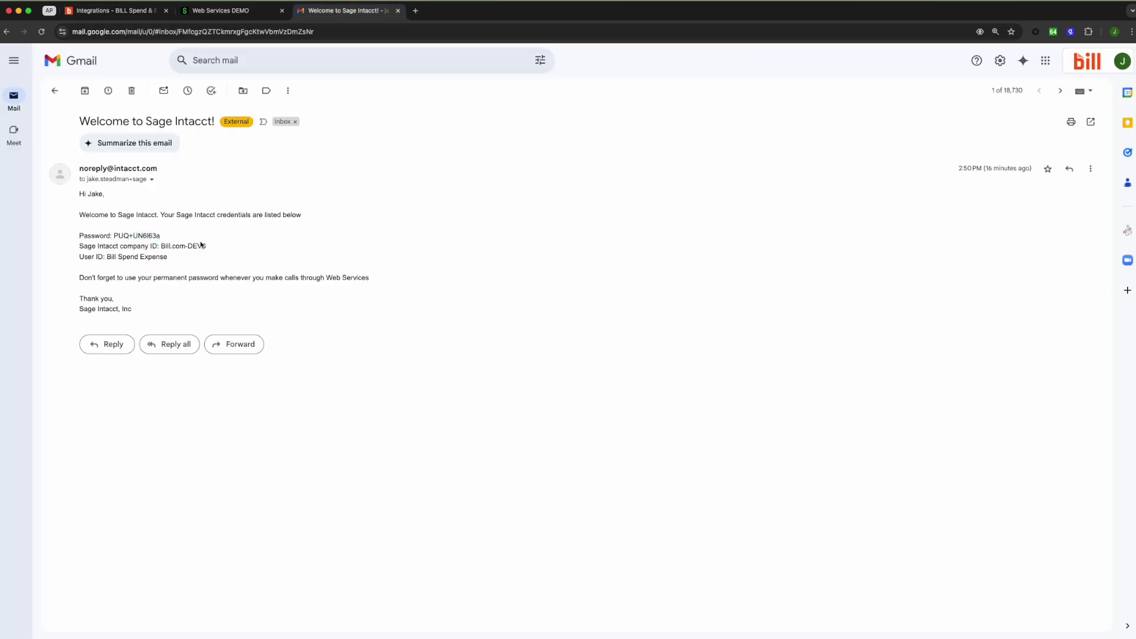
drag(207, 246, 162, 246)
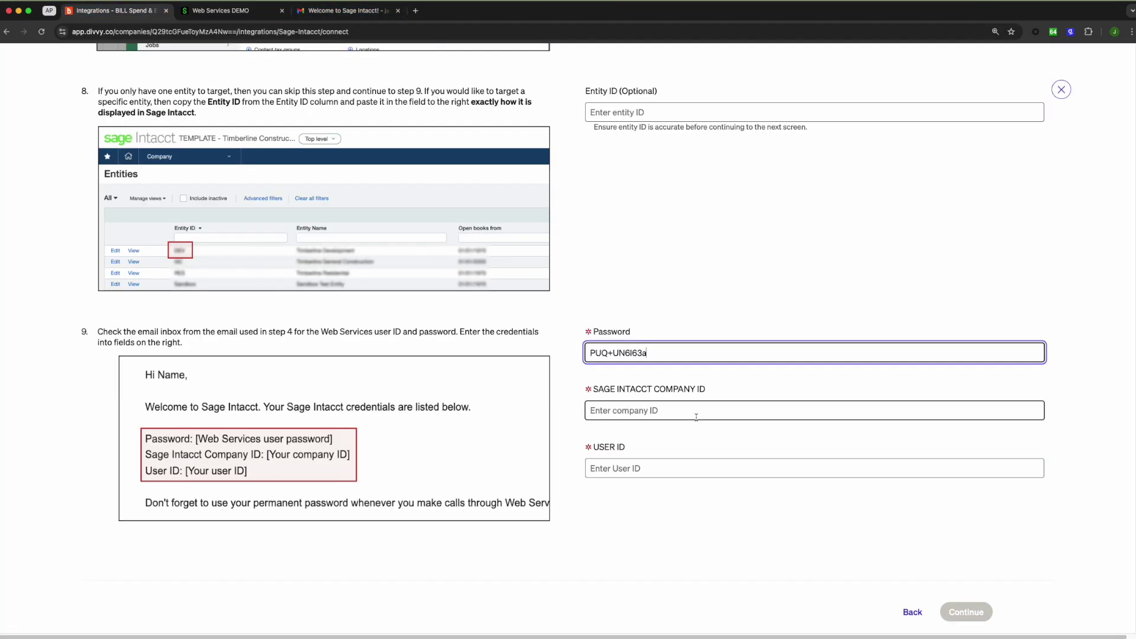
text(Bill.com-DEV3)
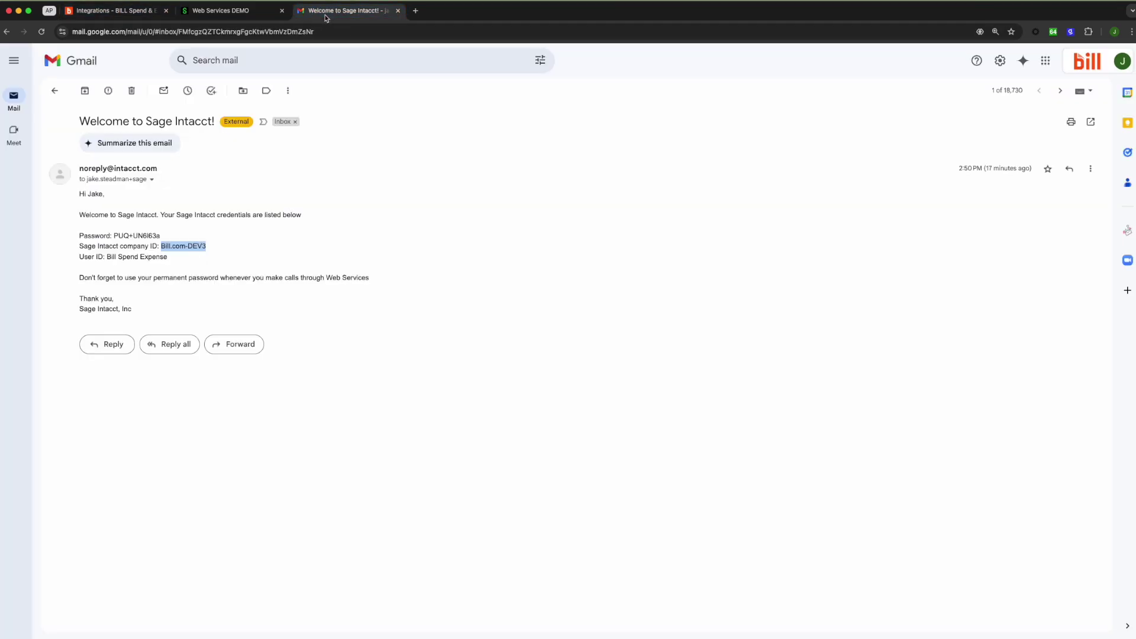
drag(168, 257, 103, 257)
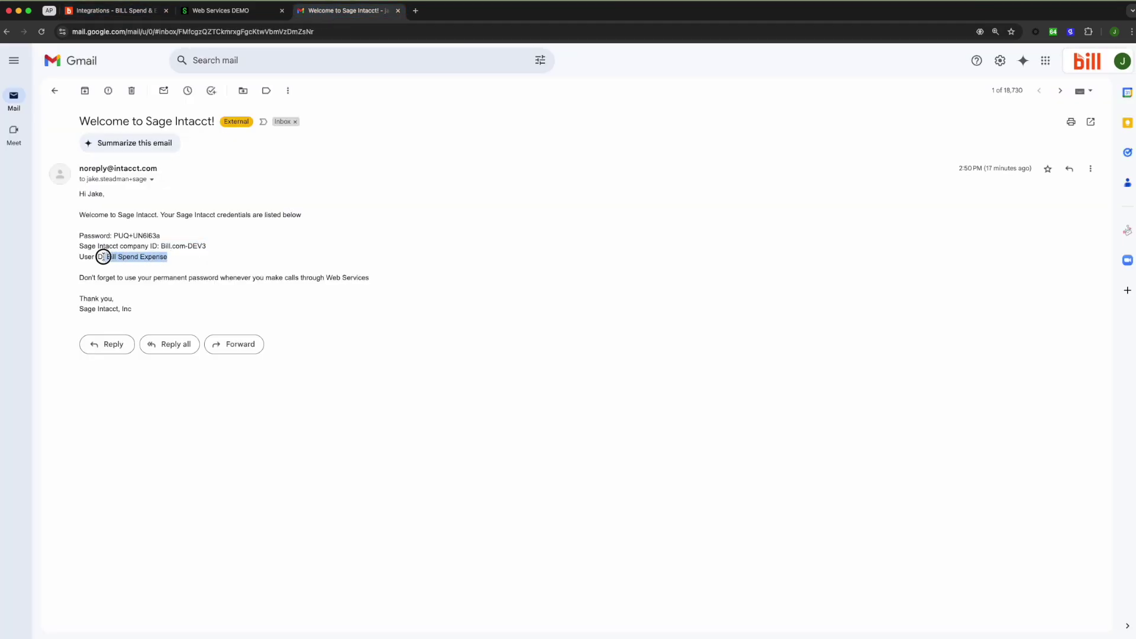
click(110, 10)
key(Tab)
text(Bill Spend Expense)
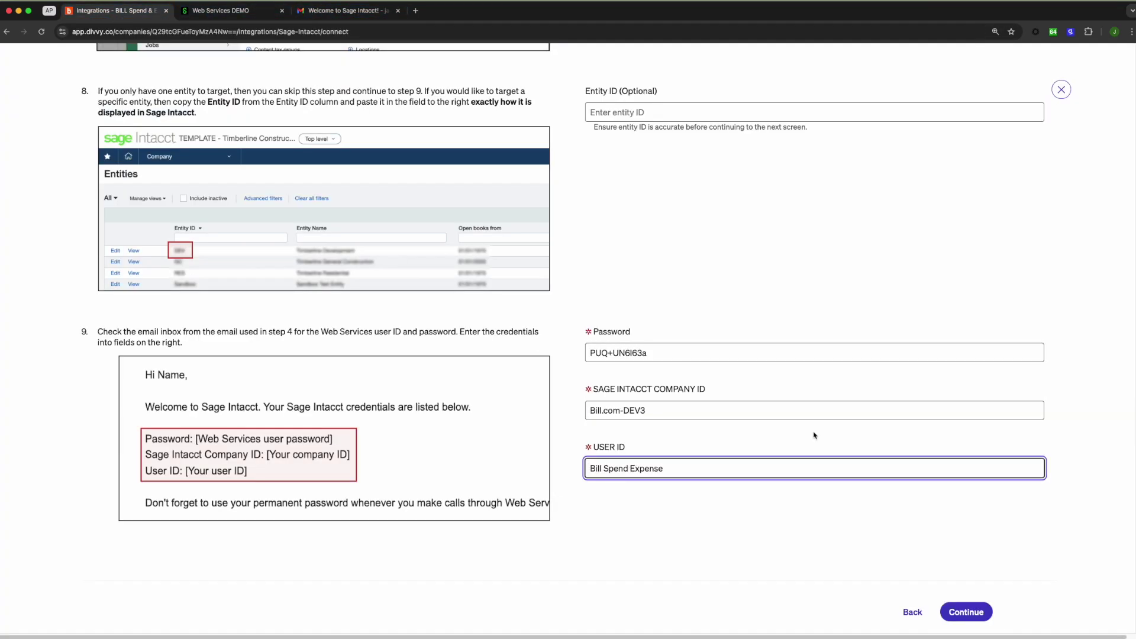
Complete the remaining Sage Intacct connection steps, skipping transaction link sync, and finish setup
click(967, 612)
scroll(797, 426, down, 20)
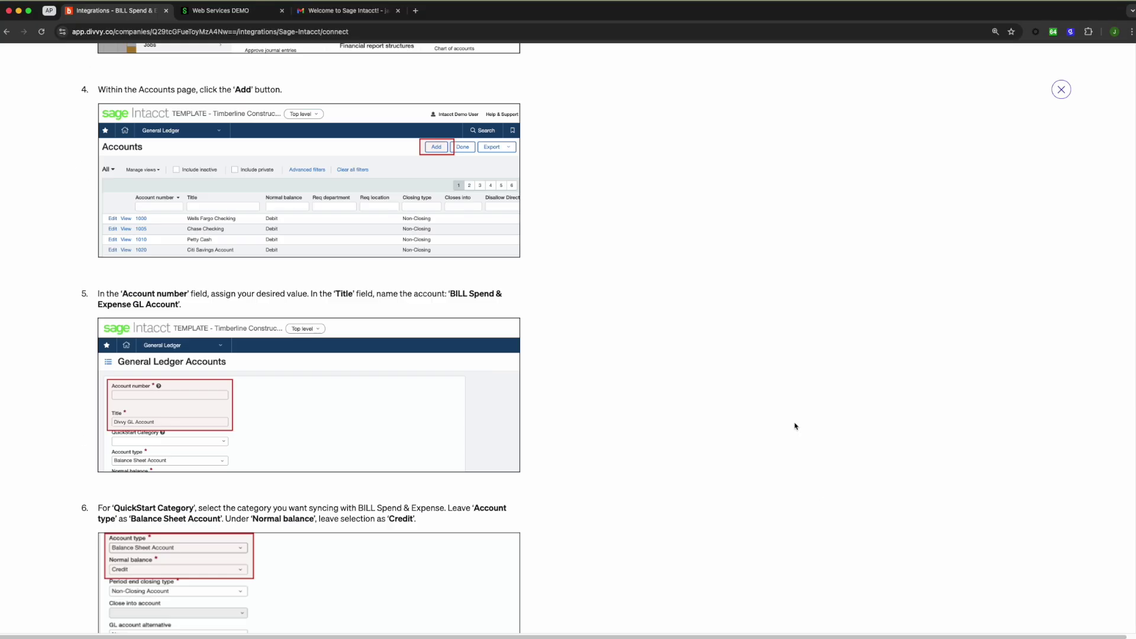
click(974, 604)
scroll(926, 461, down, 16)
key(Return)
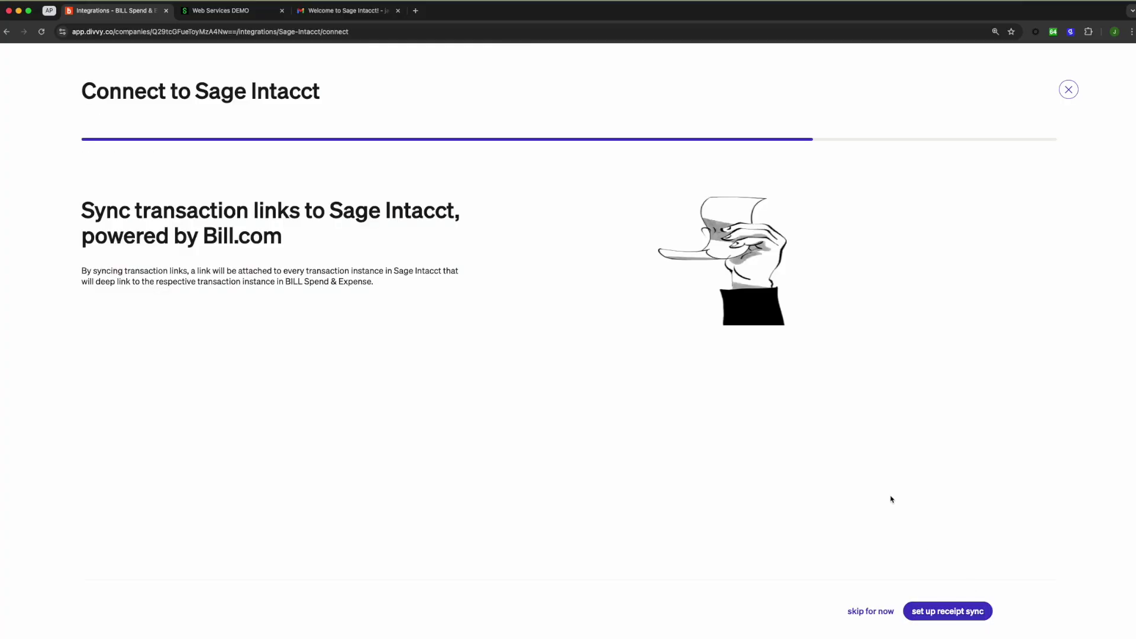
click(852, 606)
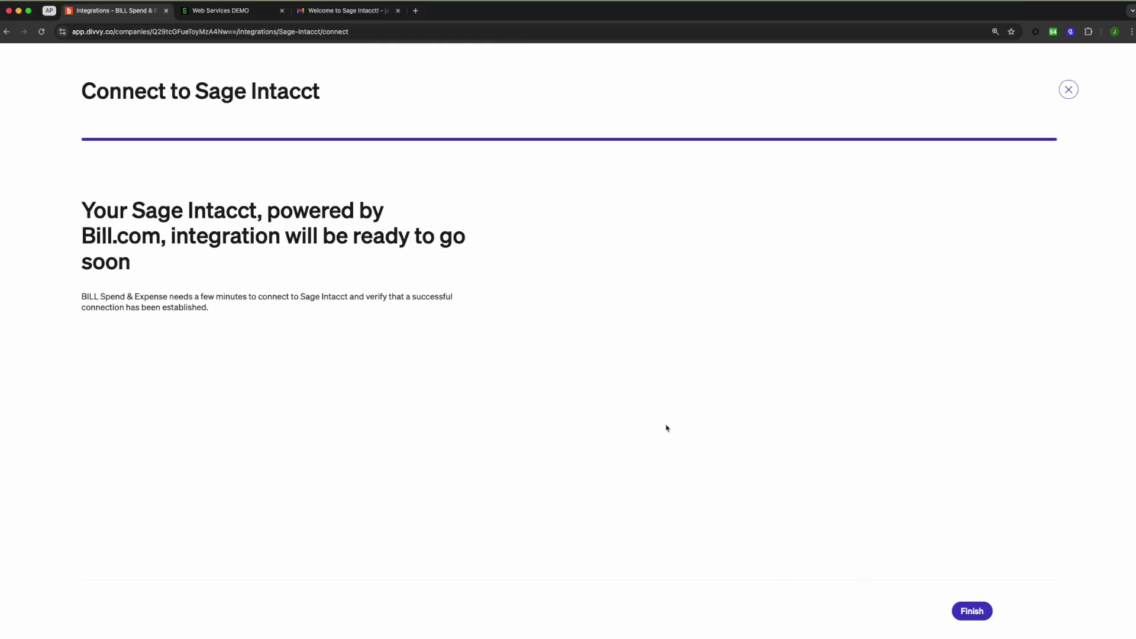
click(971, 611)
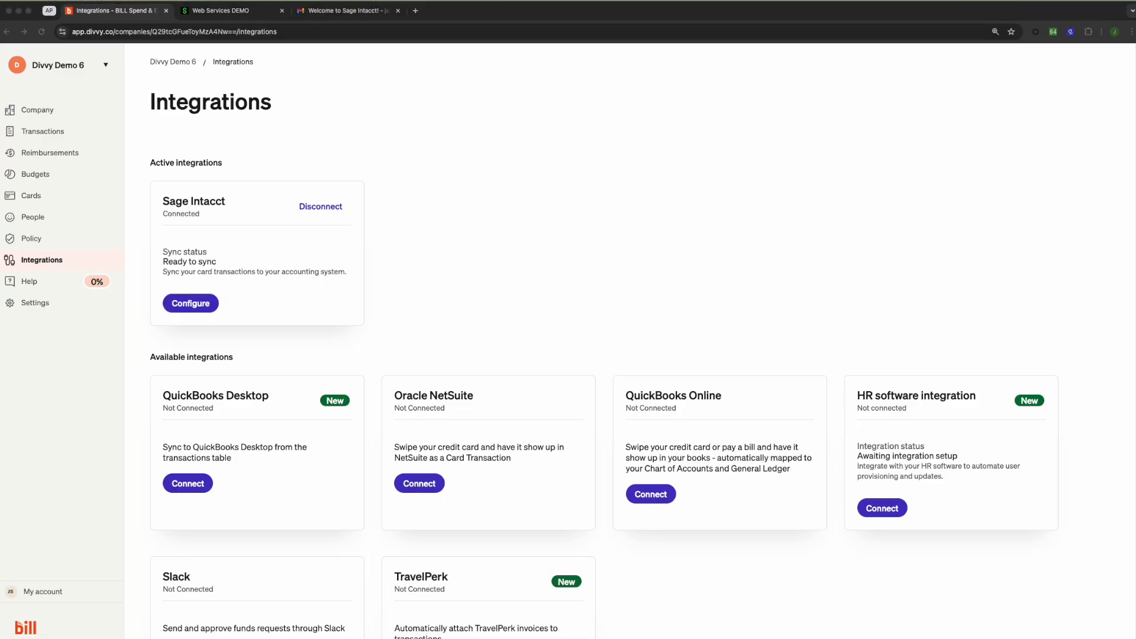
Set the Sage Intacct integration to sync from the Spend & Expense GL Account
click(181, 306)
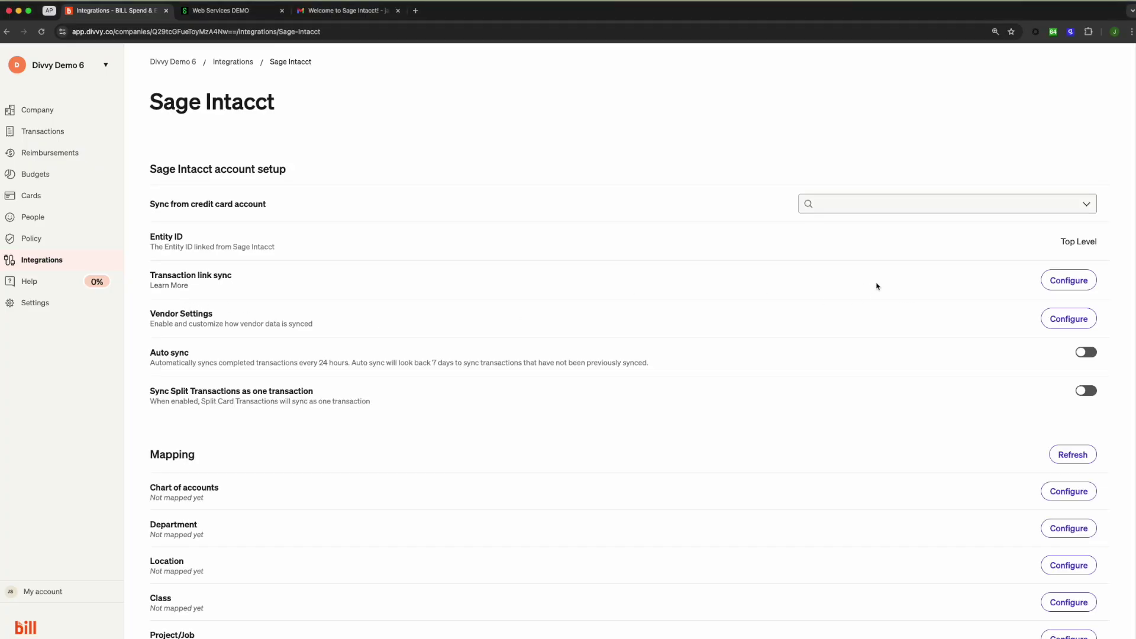
click(939, 205)
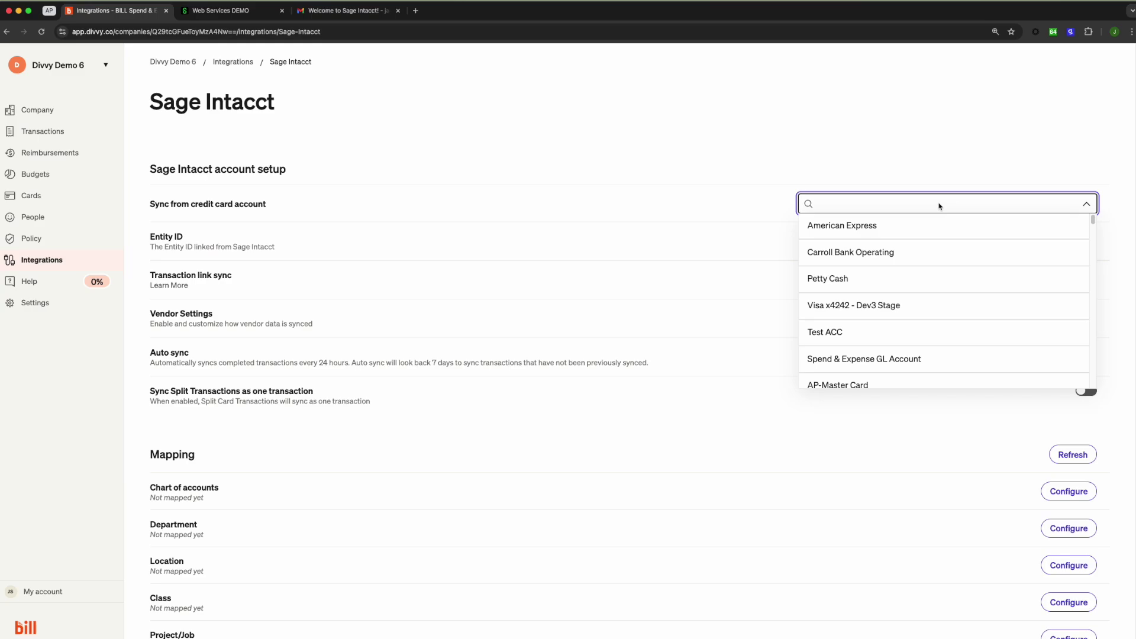
text(spend)
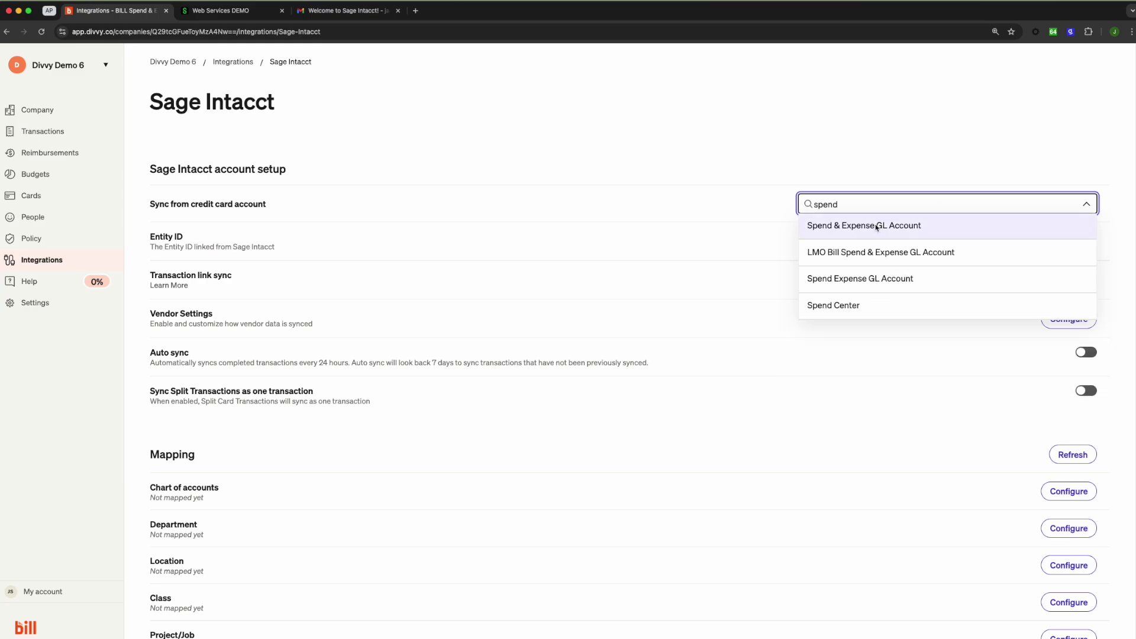
click(876, 226)
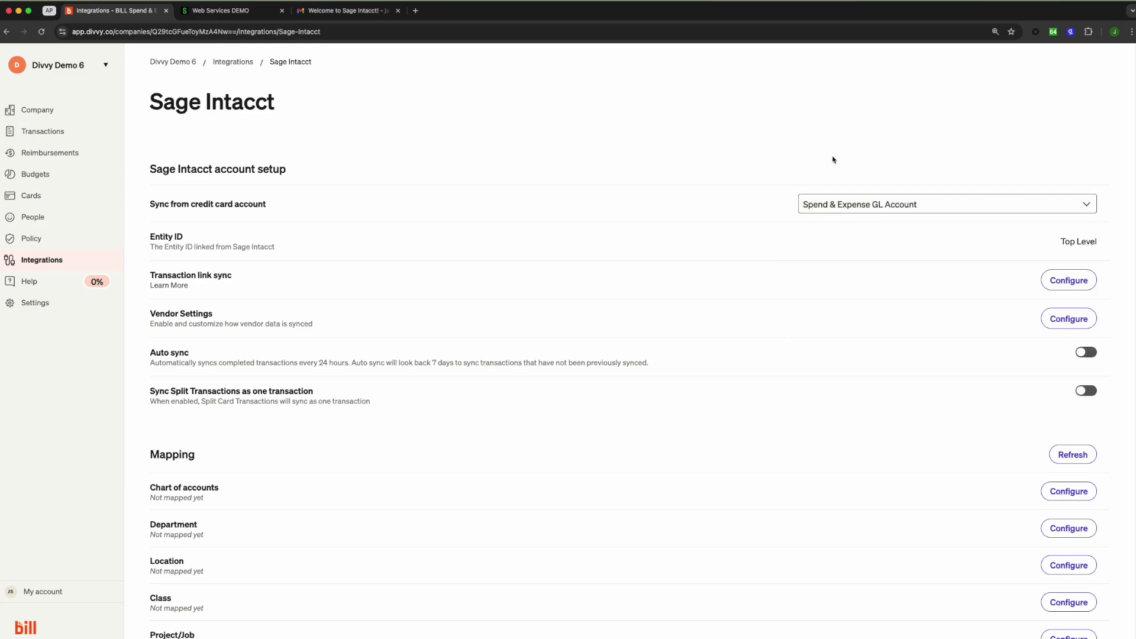
Turn on Add Vendor to Payee, daily Auto sync, and syncing split transactions as one
click(1065, 318)
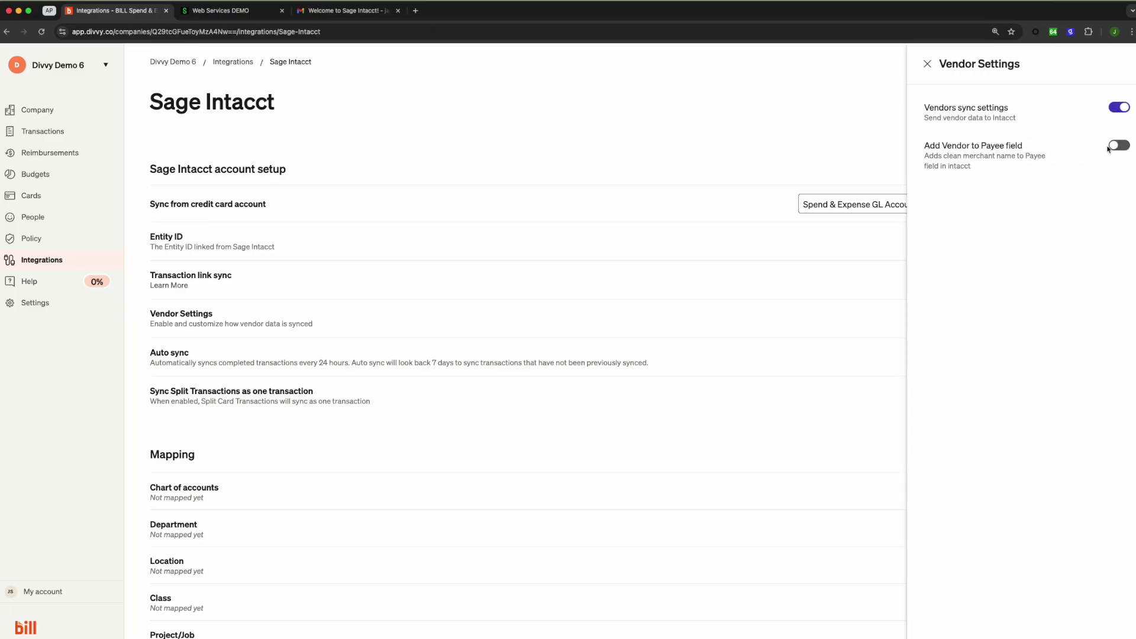
click(1115, 146)
click(927, 64)
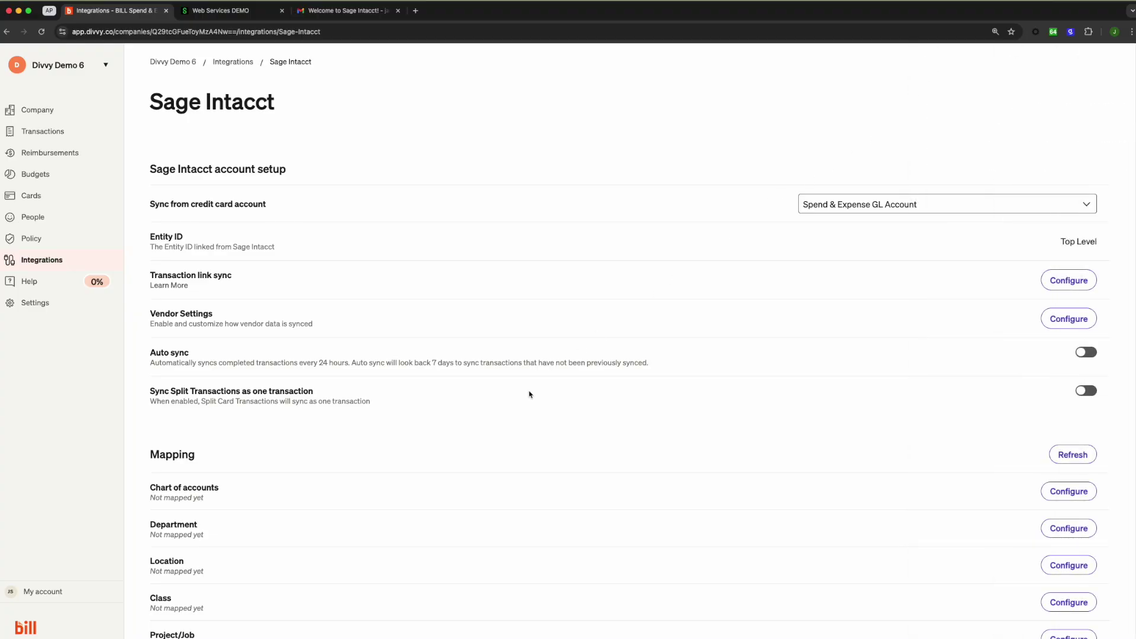
click(1080, 355)
click(1089, 392)
click(716, 366)
scroll(799, 375, down, 3)
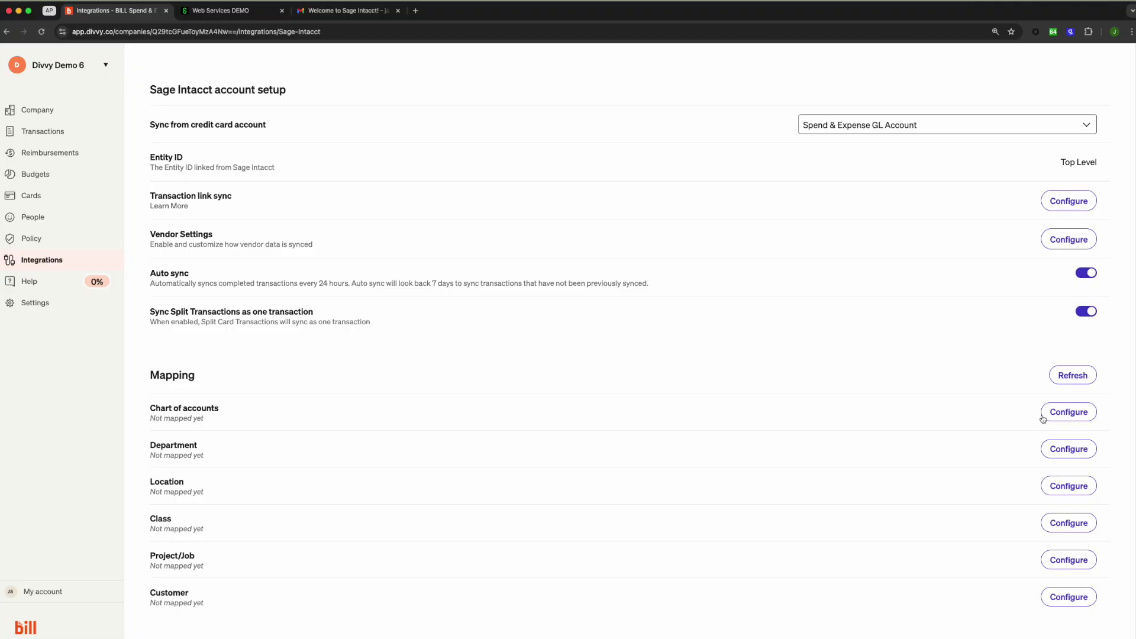
Map the chart of accounts using the Category custom field, confirming the replacement
click(1050, 414)
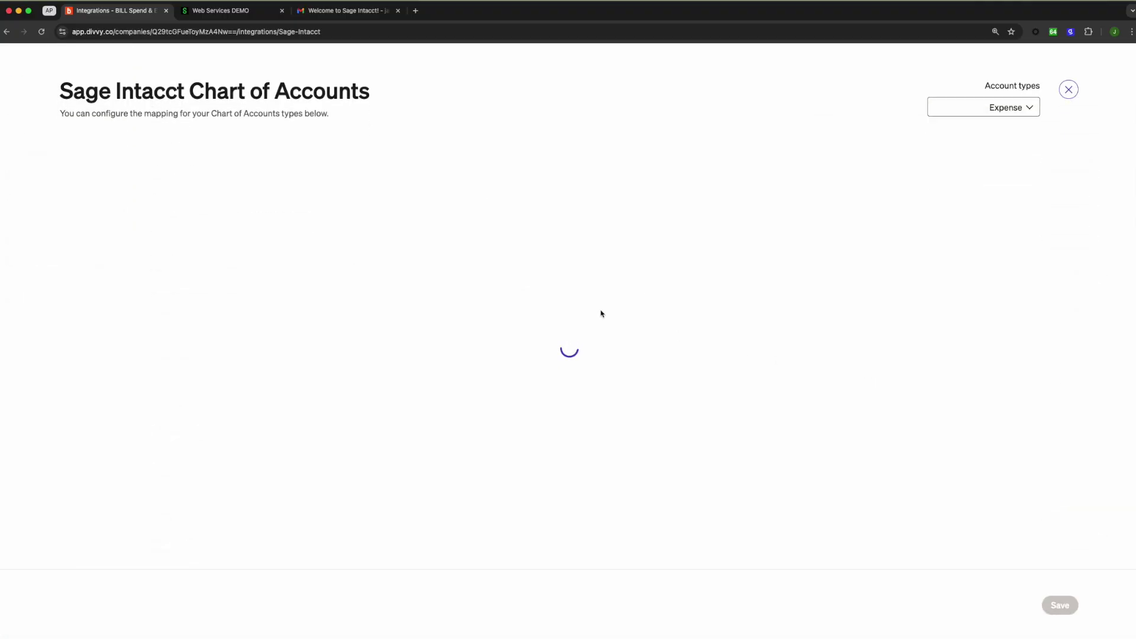
click(582, 211)
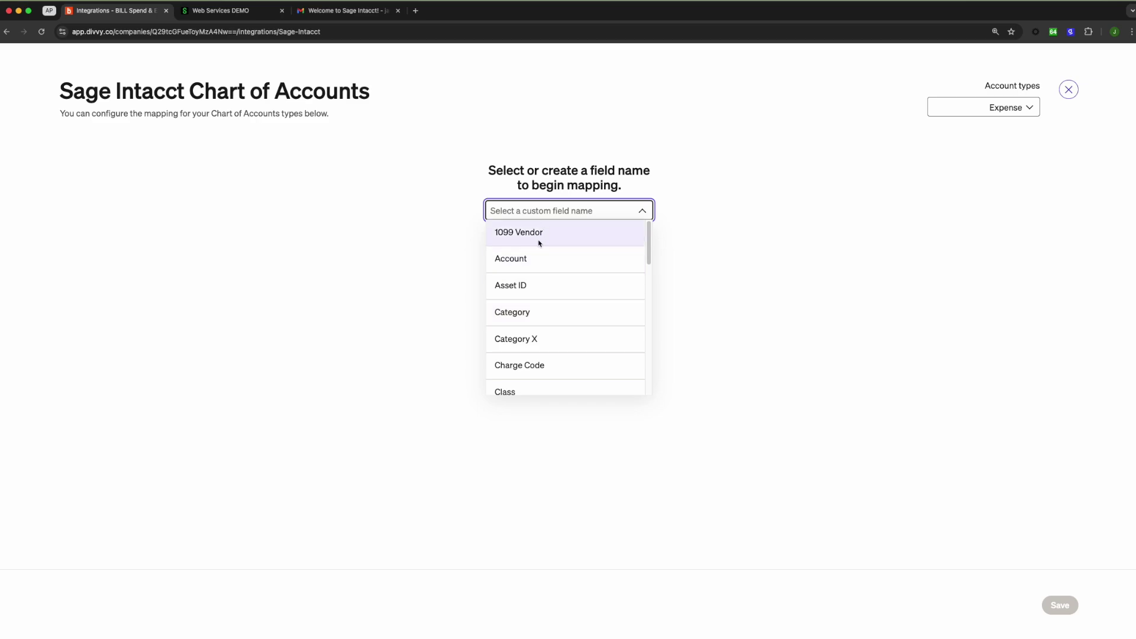
text(Category)
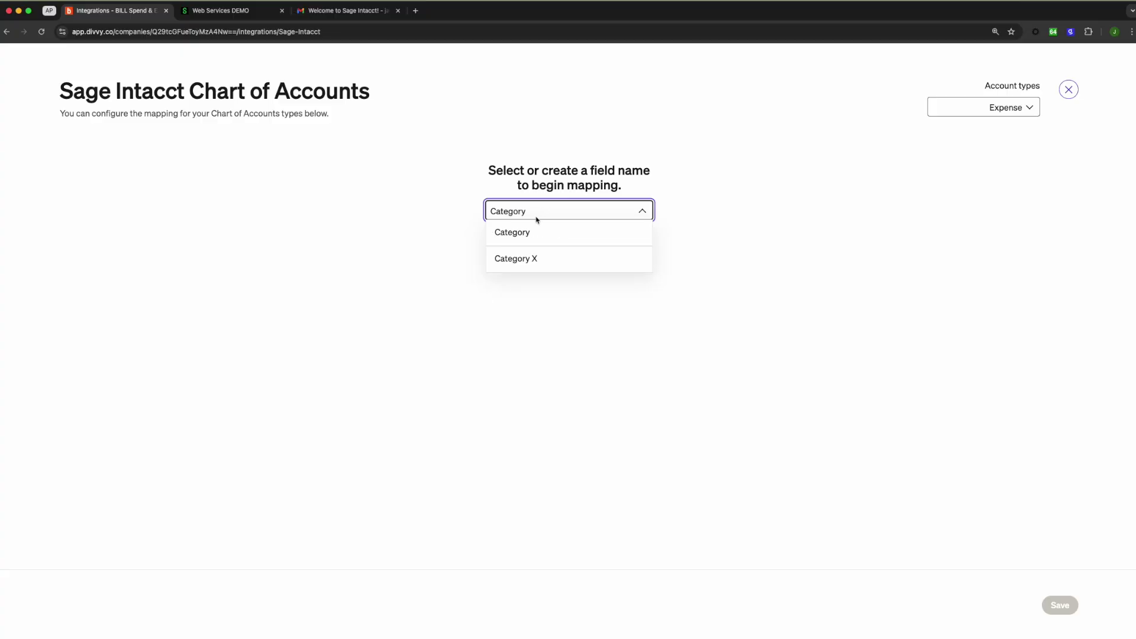
click(536, 234)
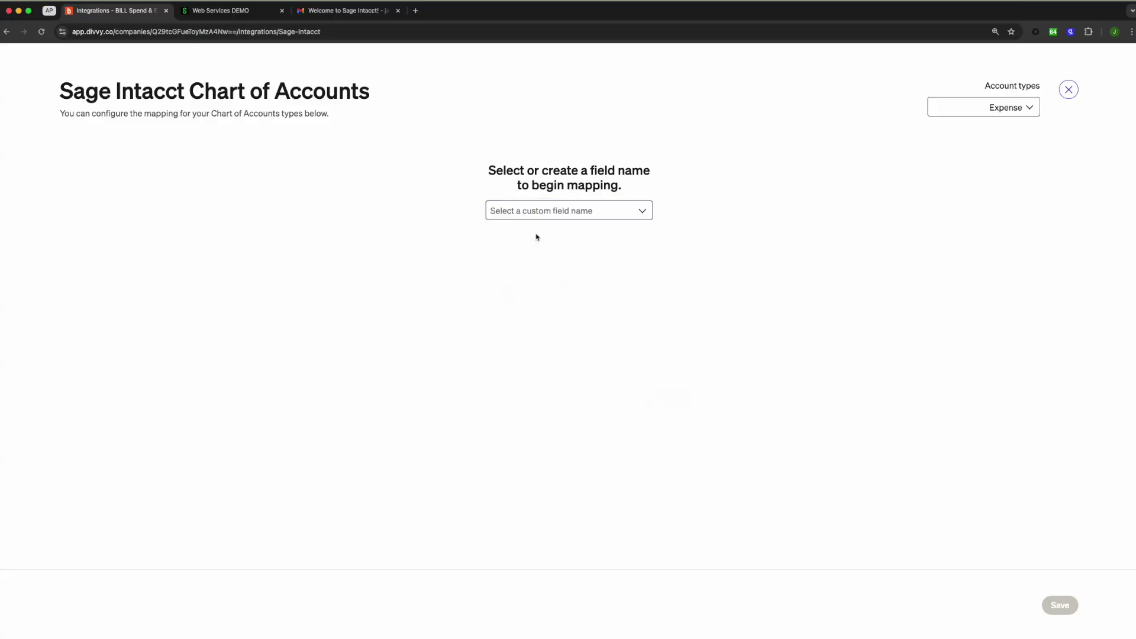
click(668, 401)
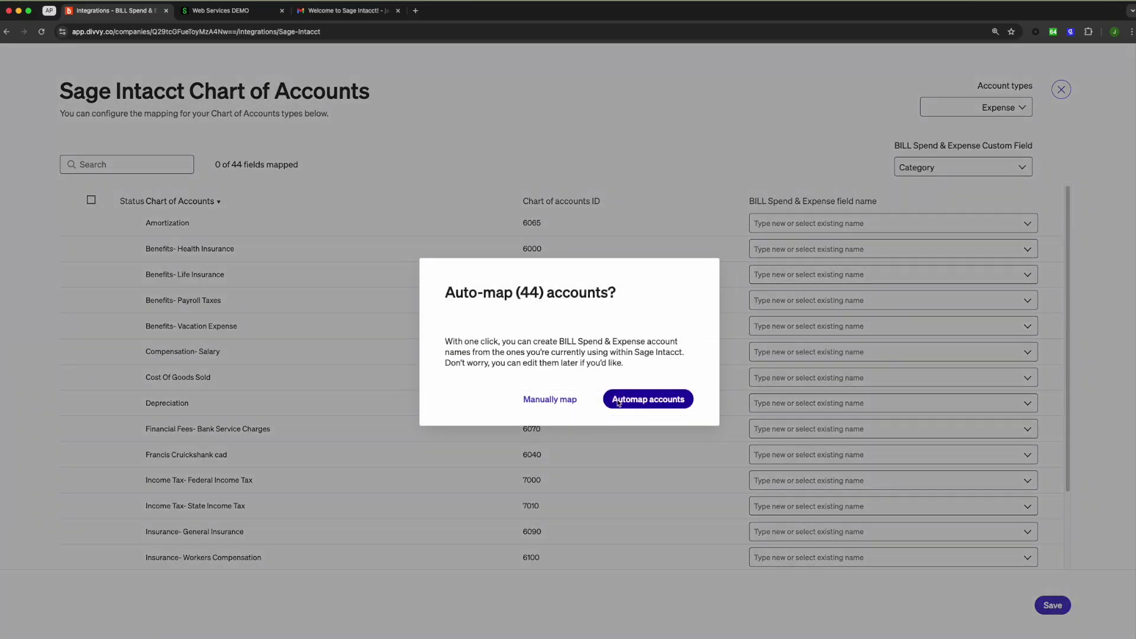
Auto-map all 44 accounts, then un-map Amortization and the three Benefits accounts
click(617, 403)
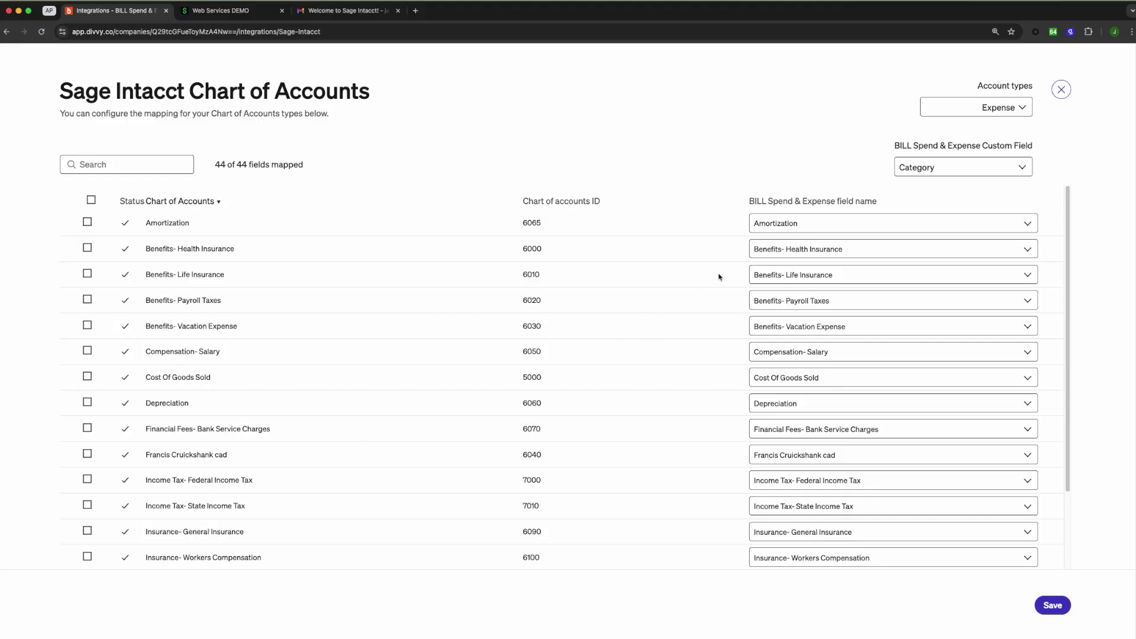
click(87, 222)
click(87, 248)
click(87, 274)
click(87, 299)
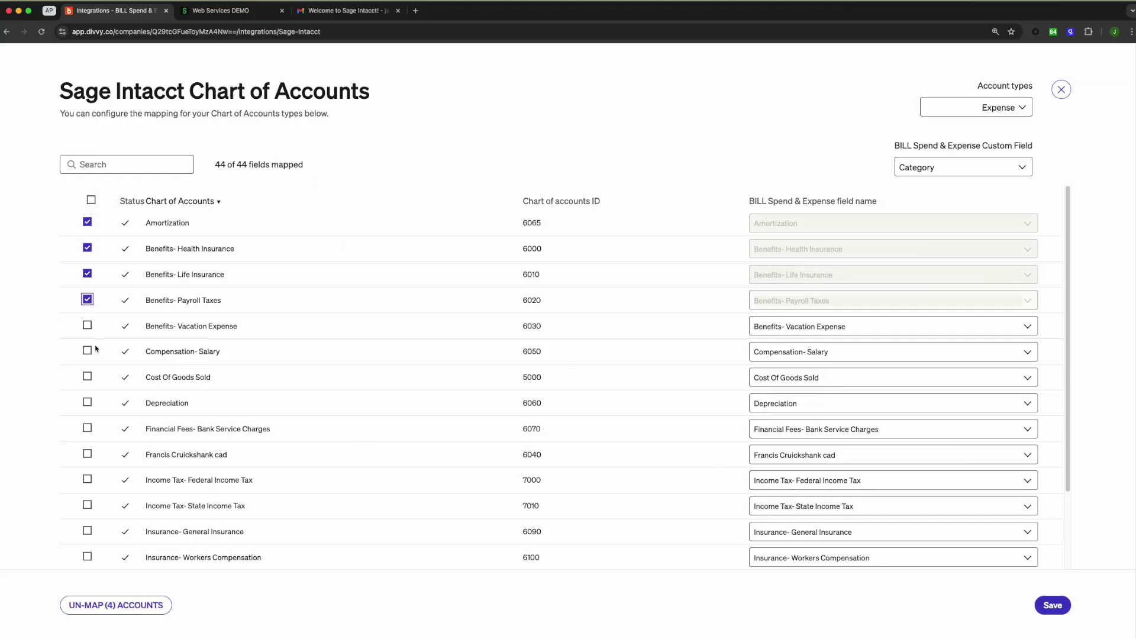
click(116, 605)
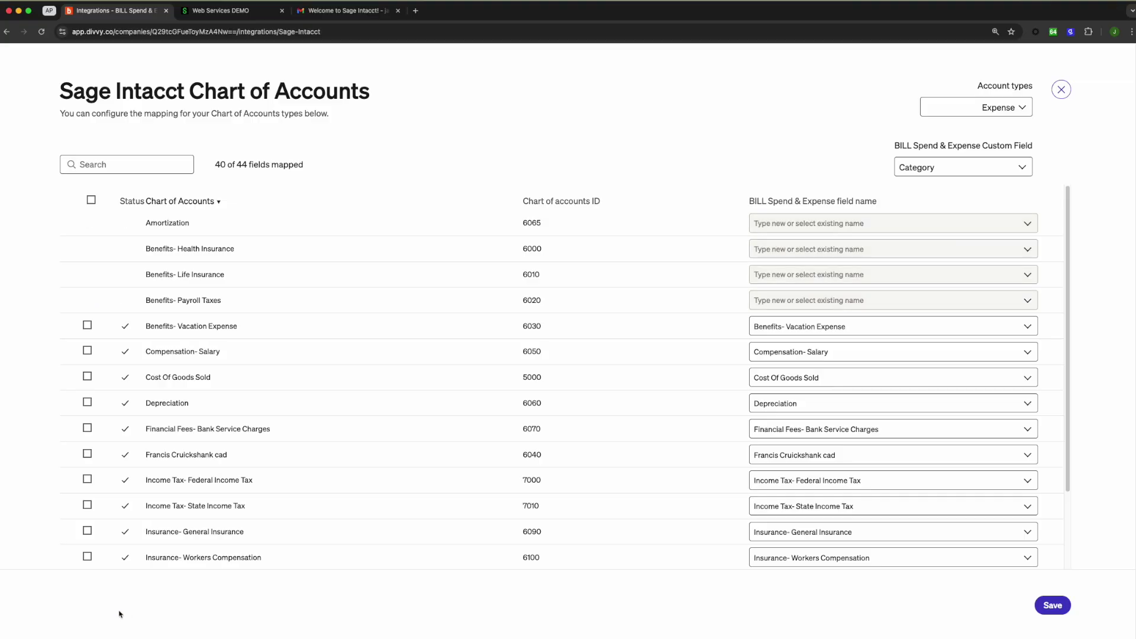
Map Office Expense- Internet Services to a newly created 'Internet Services' field name
scroll(296, 384, down, 5)
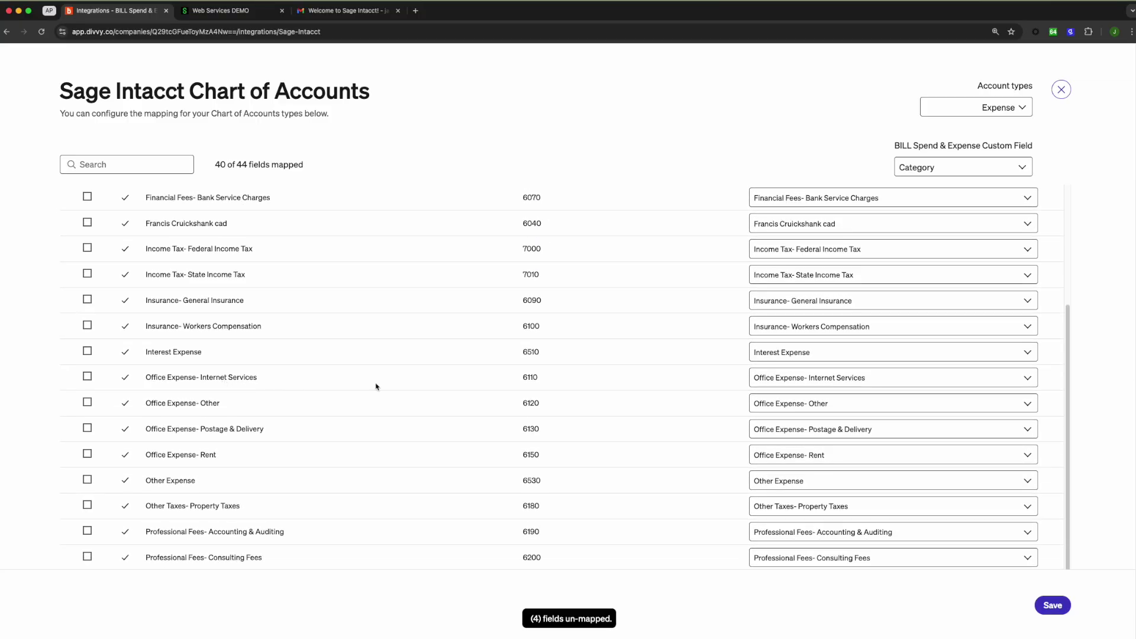
click(799, 384)
text(Internet)
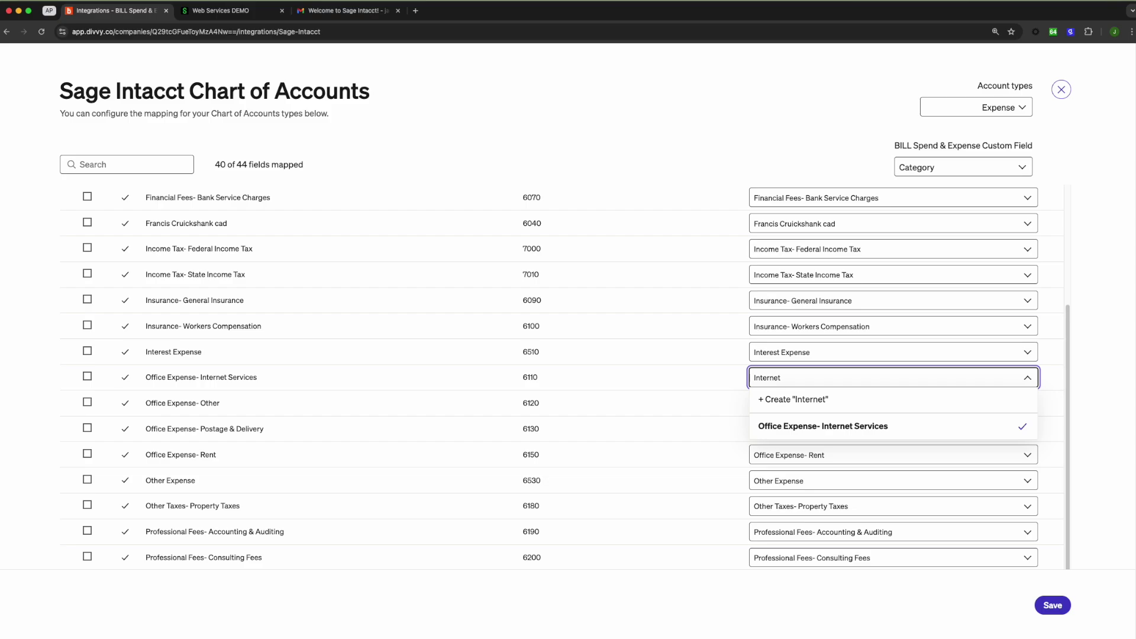
text( Services)
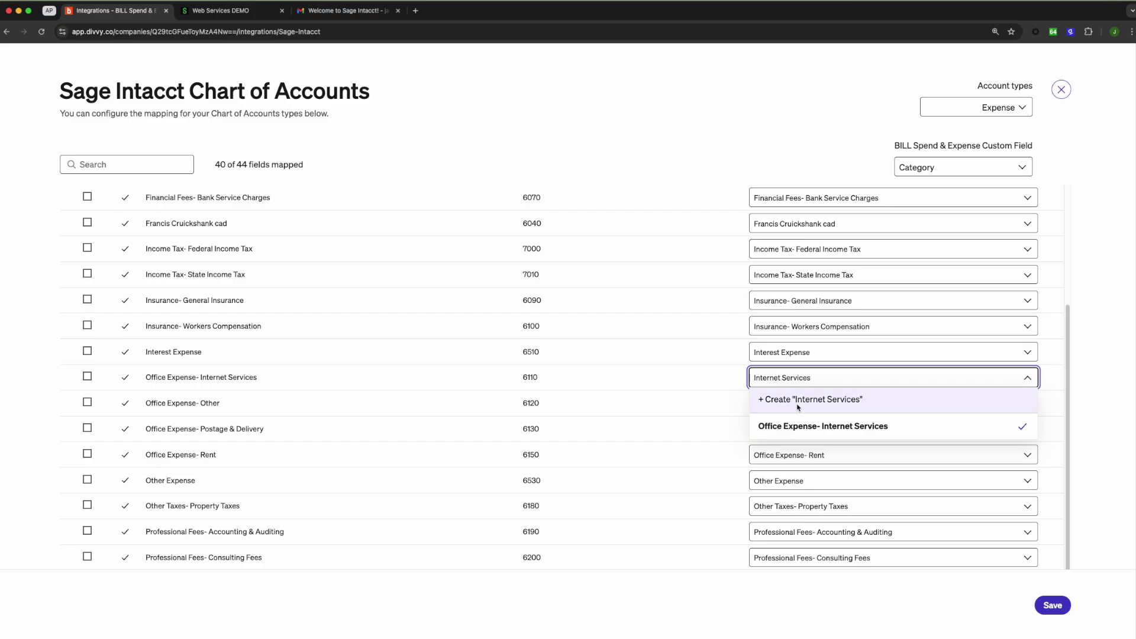
click(793, 400)
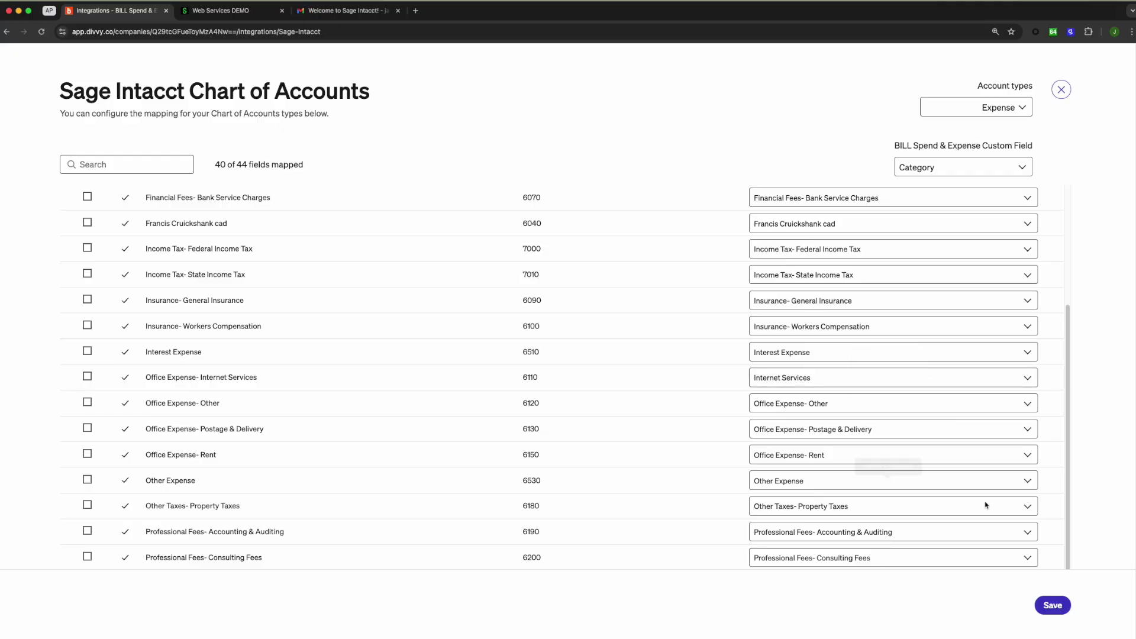